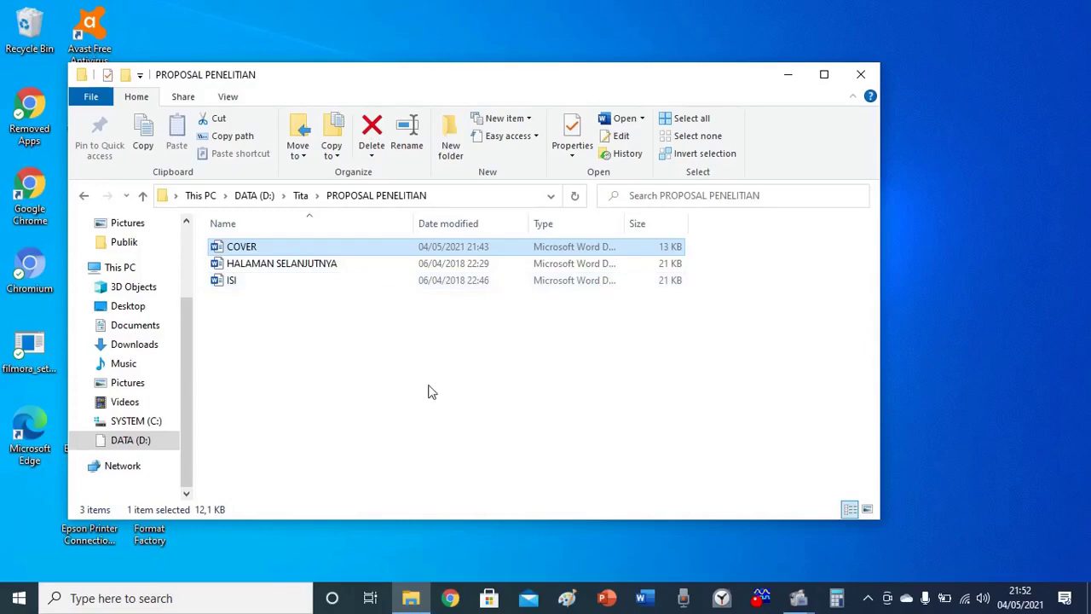
- Open the COVER file from the PROPOSAL PENELITIAN folder in Word
left_click(291, 243)
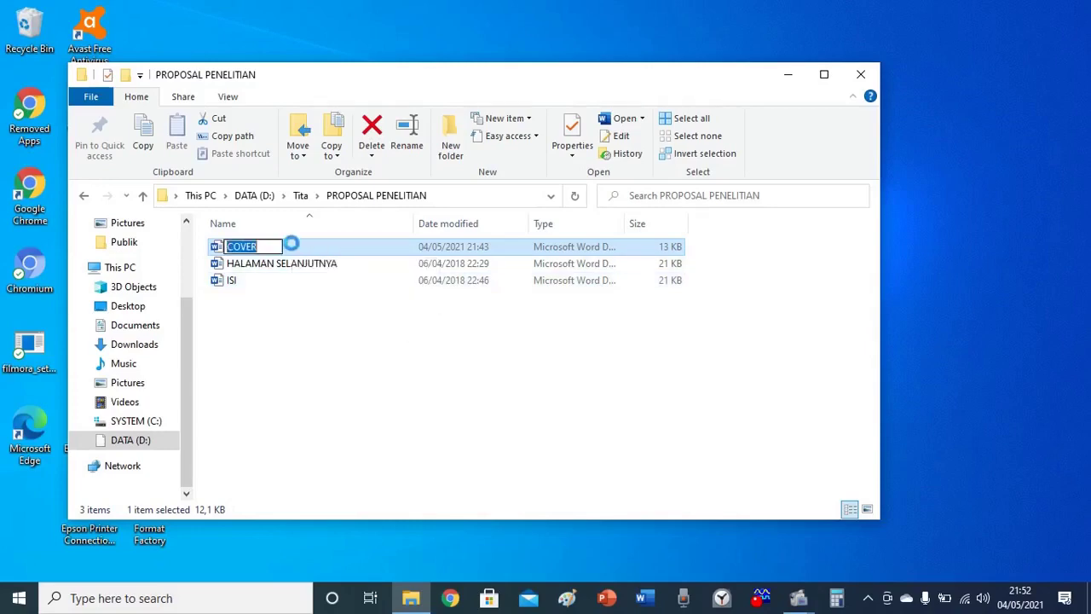
key("Return")
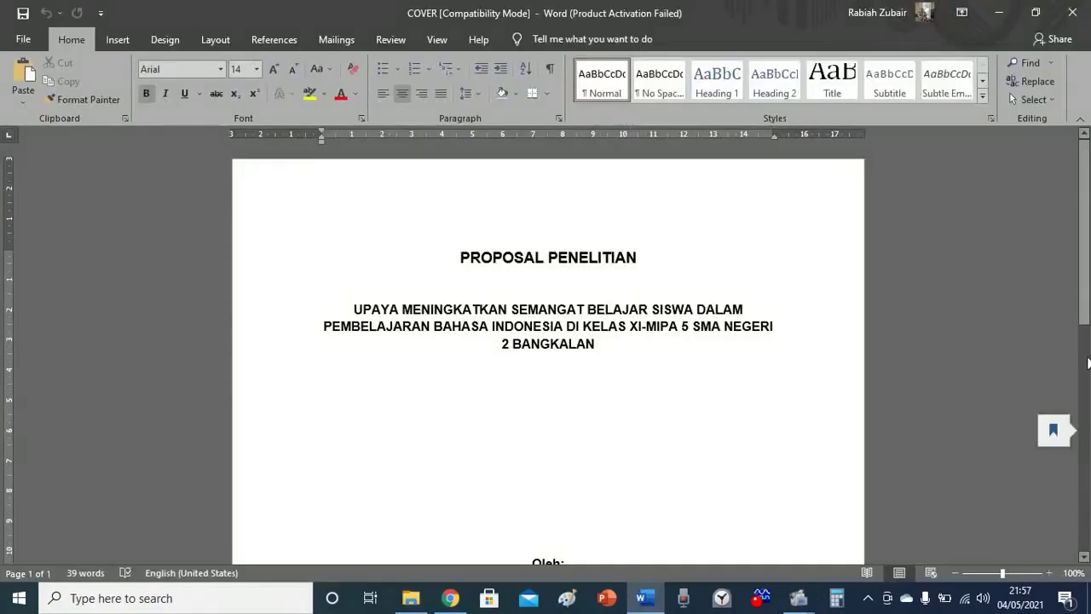
- Add a page break after BANGKALAN and open the Insert Object menu on page 2
left_click(1087, 363)
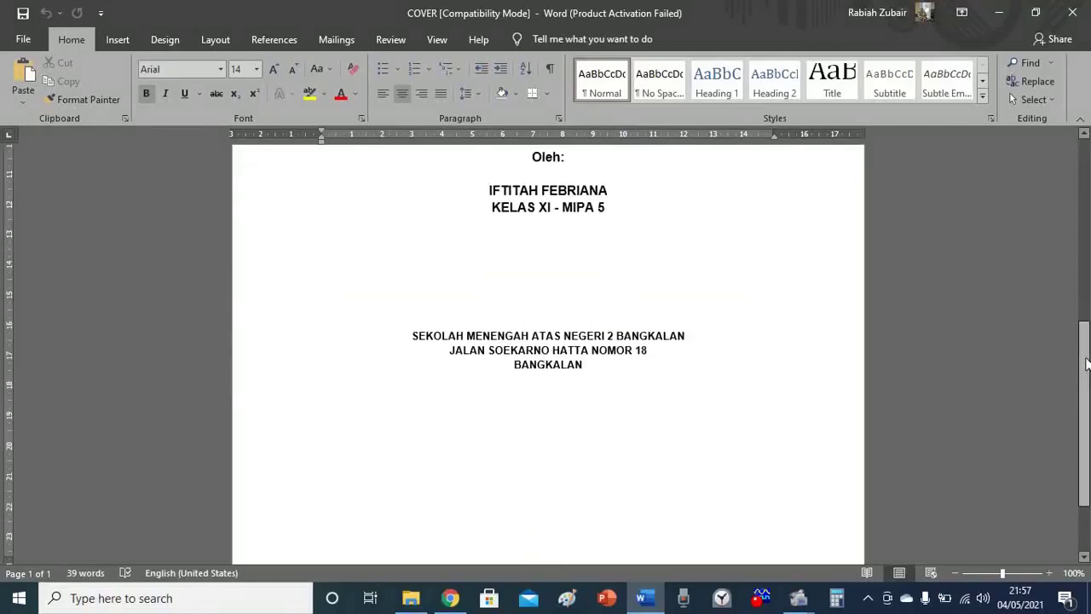
scroll(1087, 364, "down", 2)
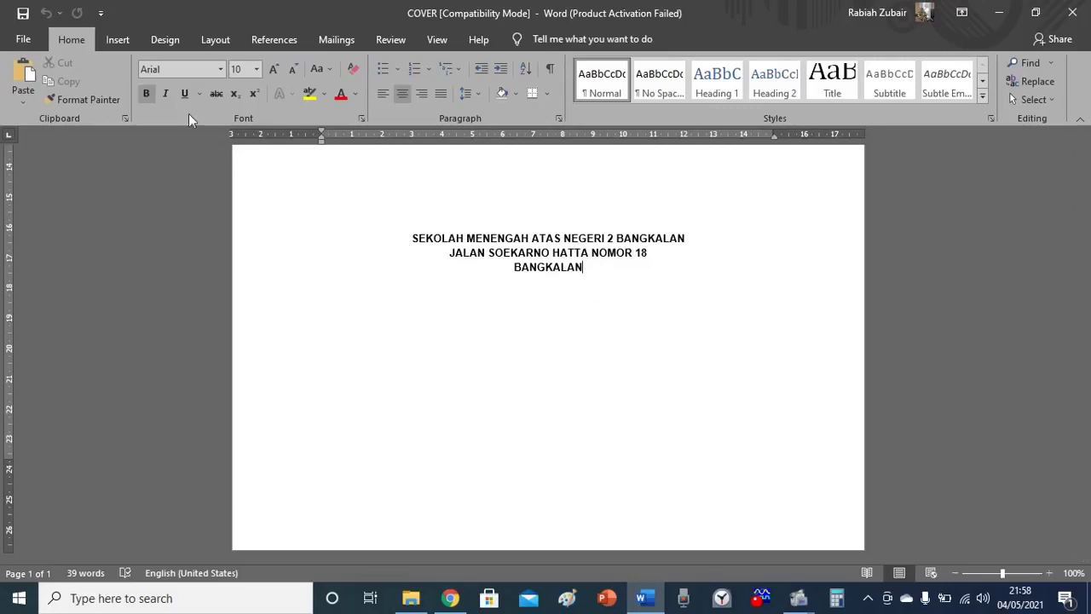
left_click(124, 39)
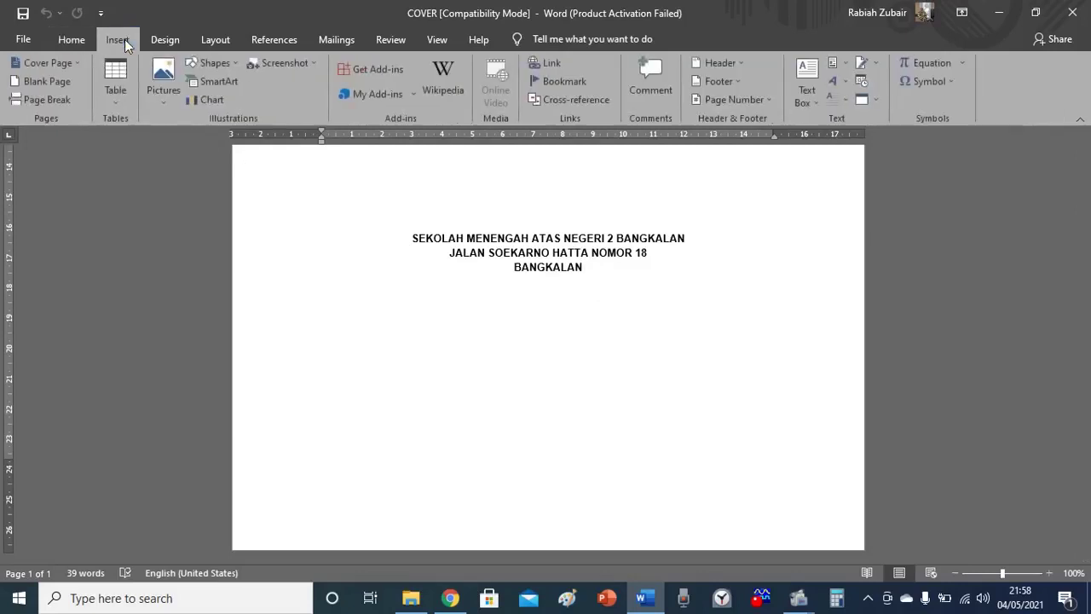
left_click(52, 101)
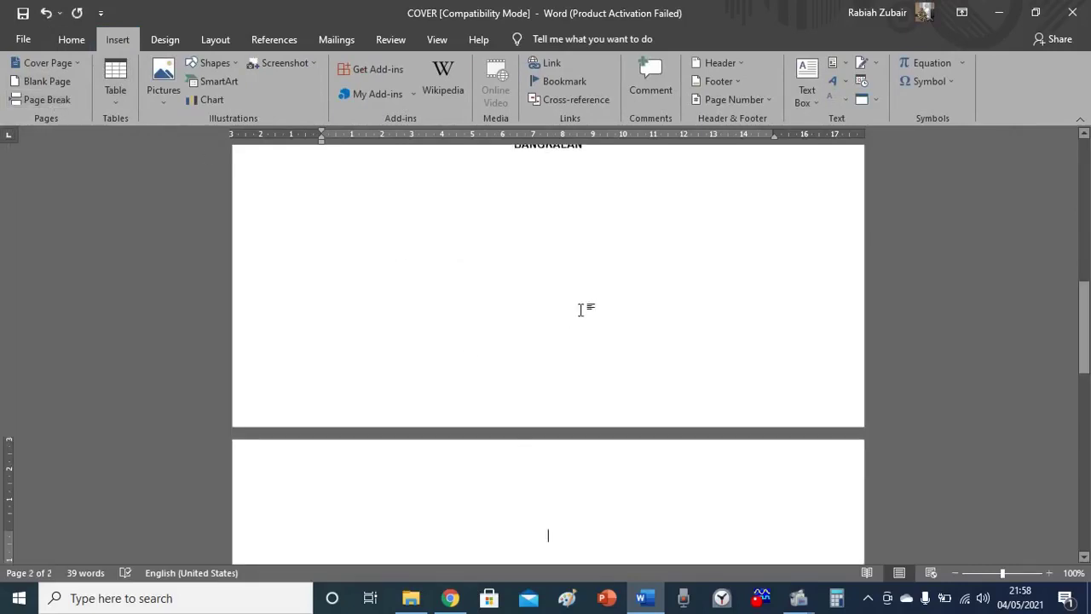
left_click(598, 151)
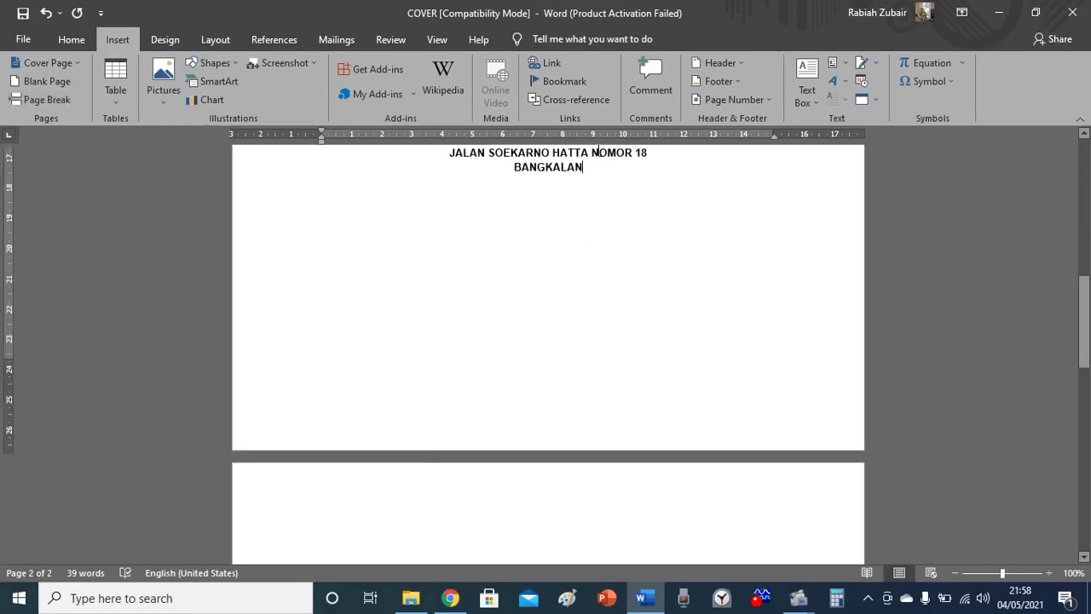
left_click(567, 534)
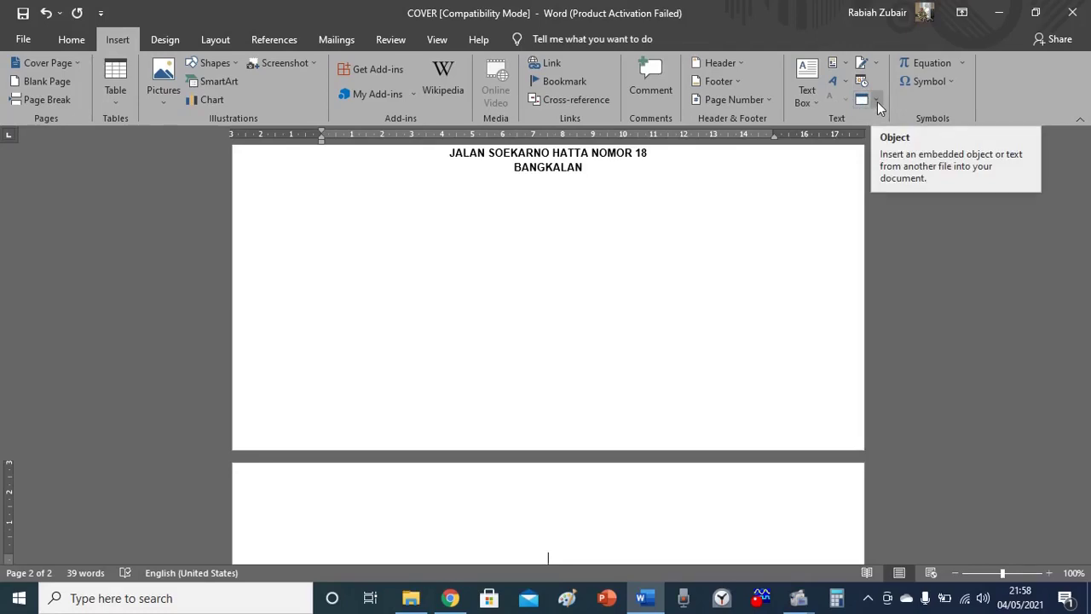
left_click(877, 102)
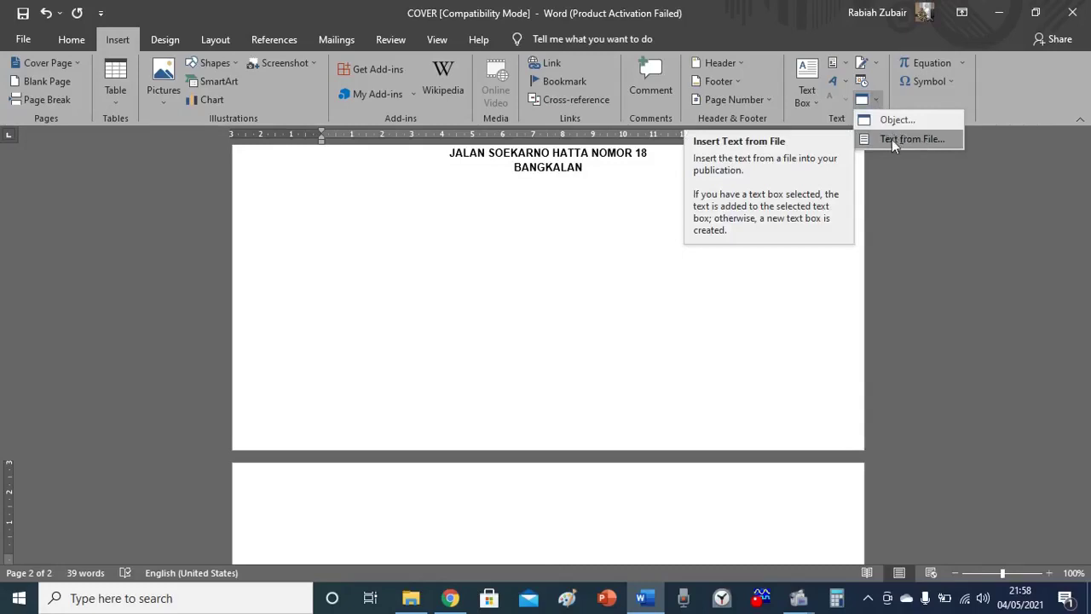
- Insert HALAMAN SELANJUTNYA from D:\Tita\PROPOSAL PENELITIAN using Text from File
left_click(891, 139)
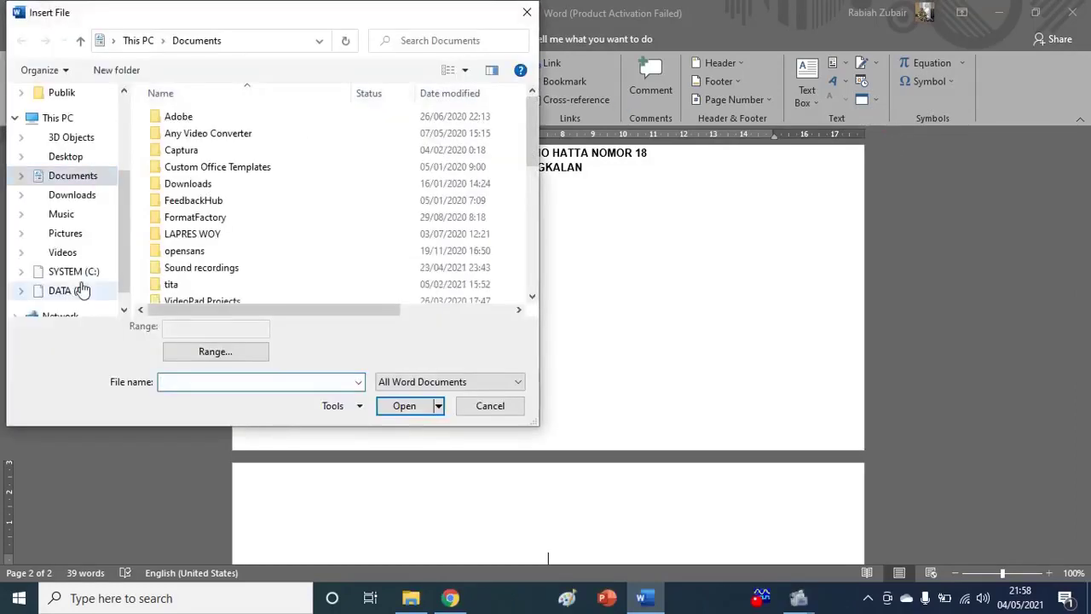
left_click(77, 291)
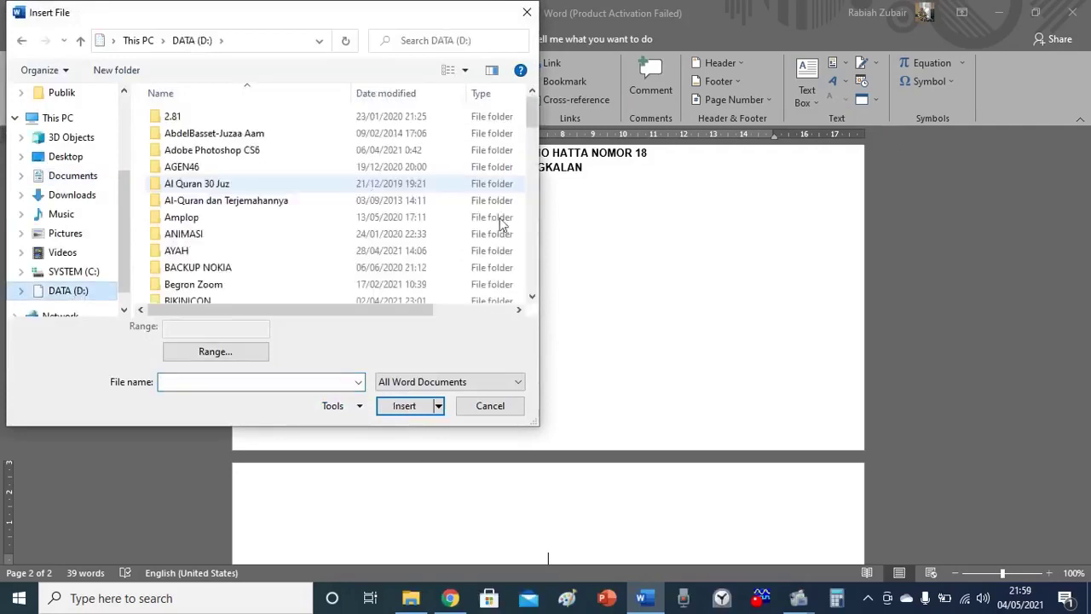
left_click(534, 253)
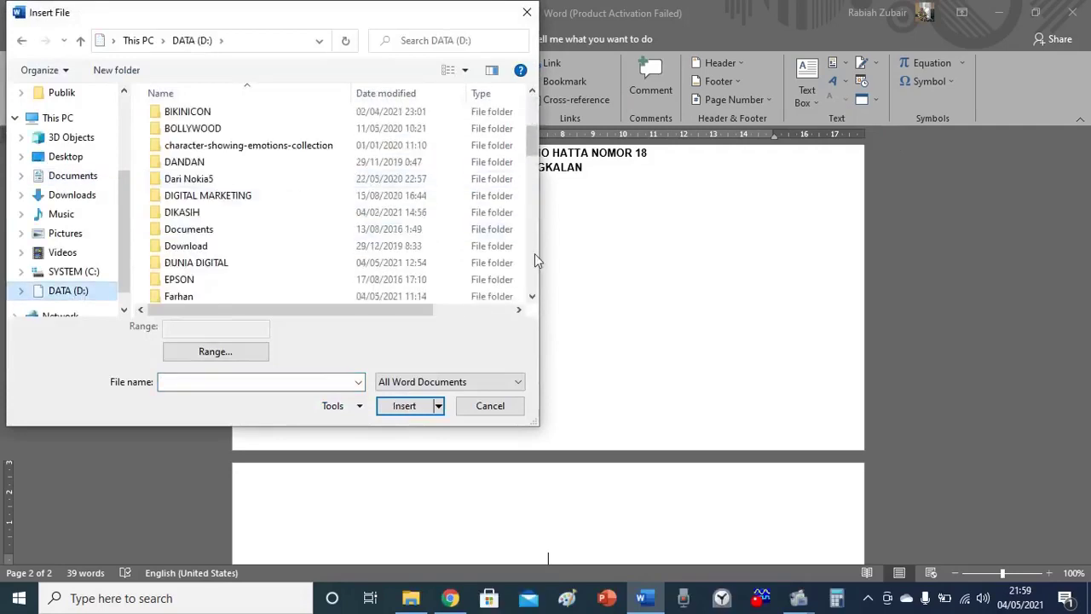
left_click(534, 253)
left_click(535, 254)
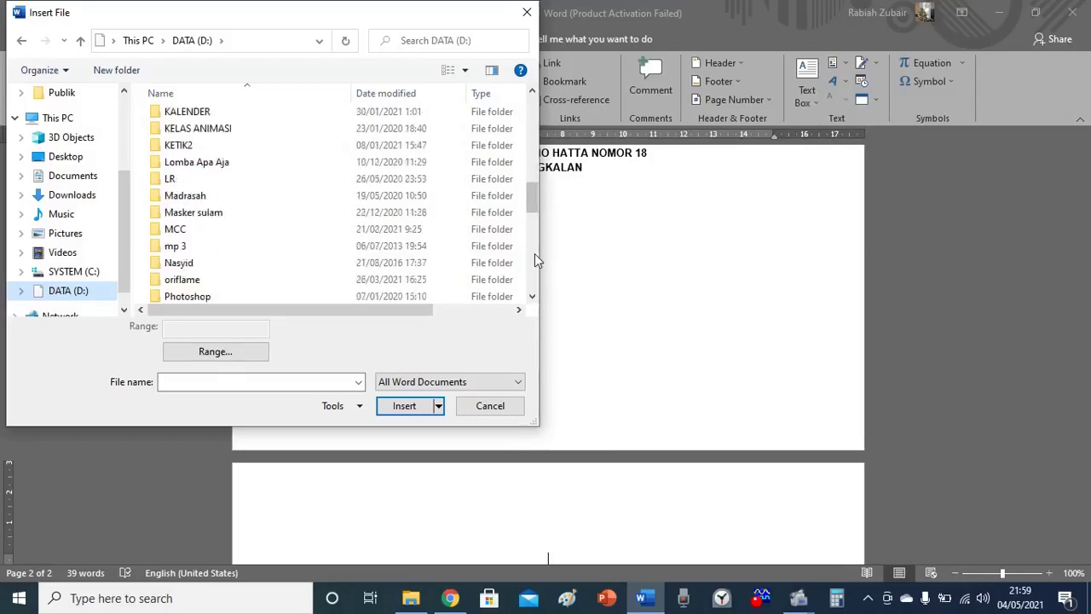
left_click(534, 253)
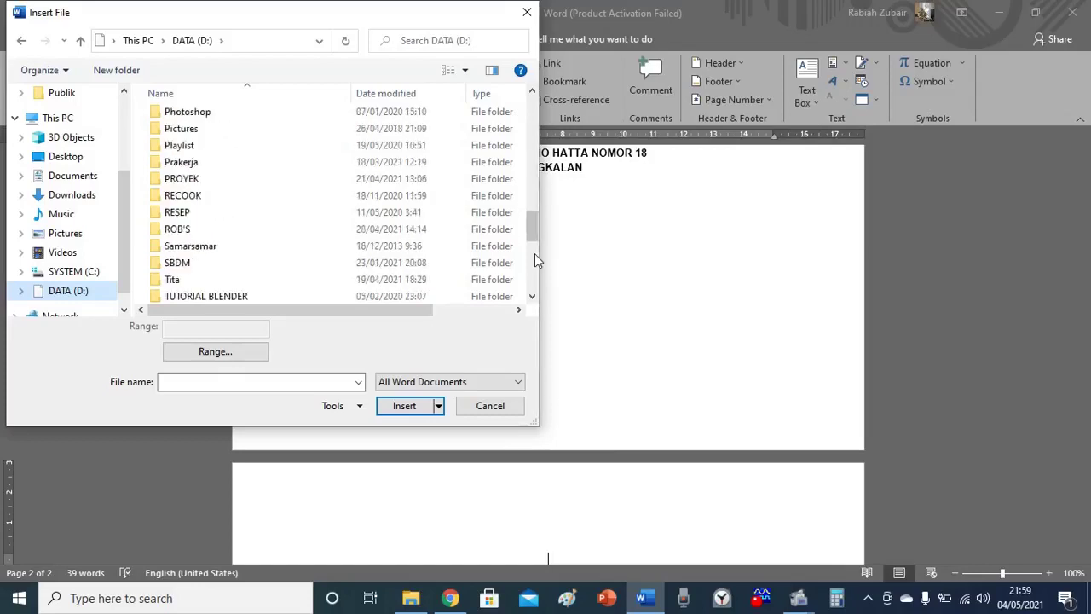
left_click(222, 283)
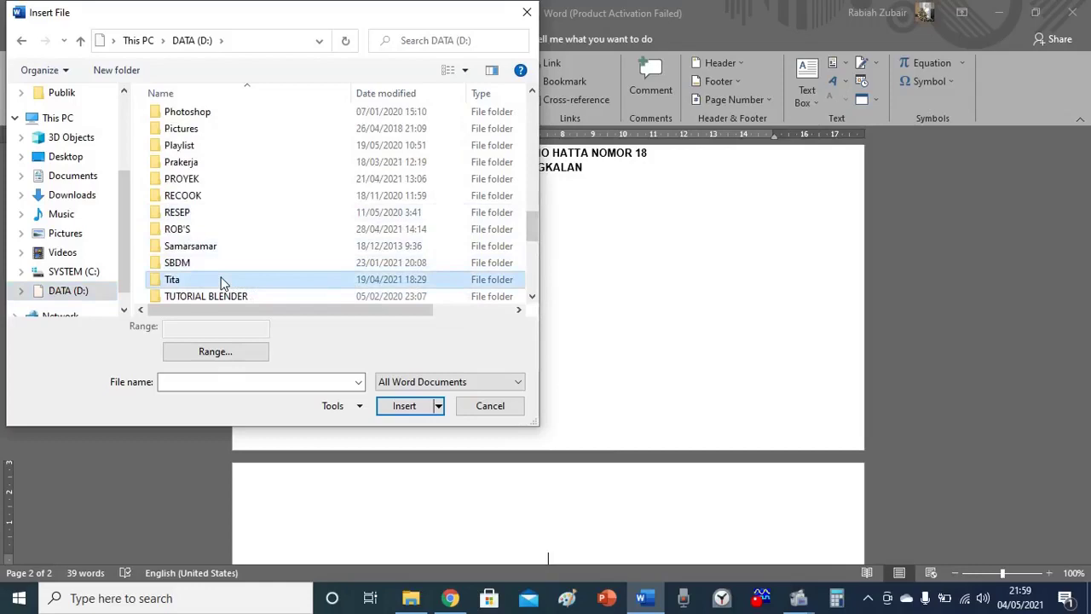
double_click(221, 283)
double_click(460, 153)
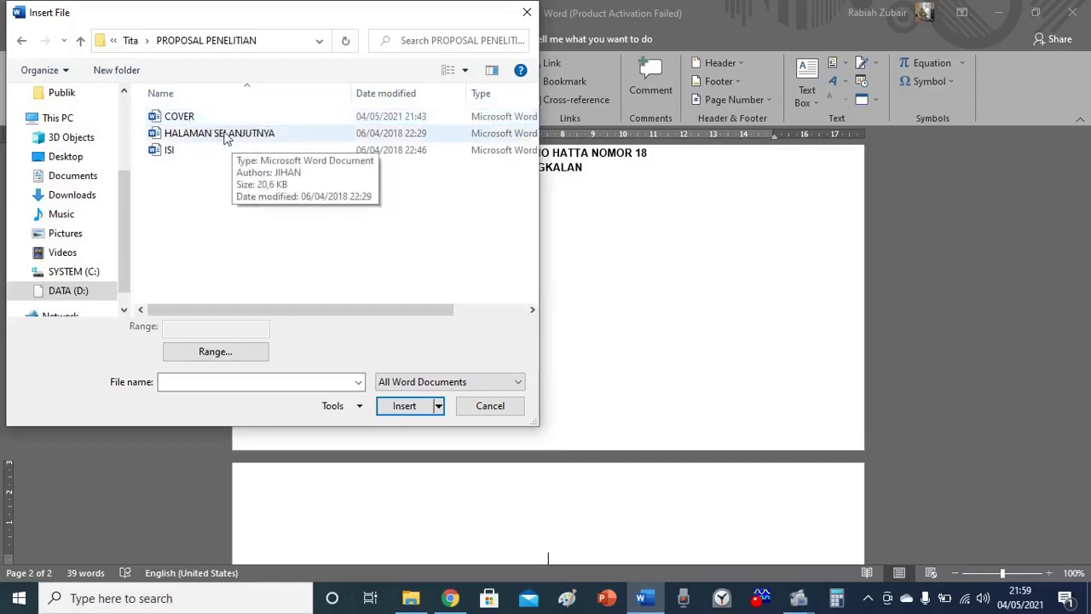
left_click(226, 139)
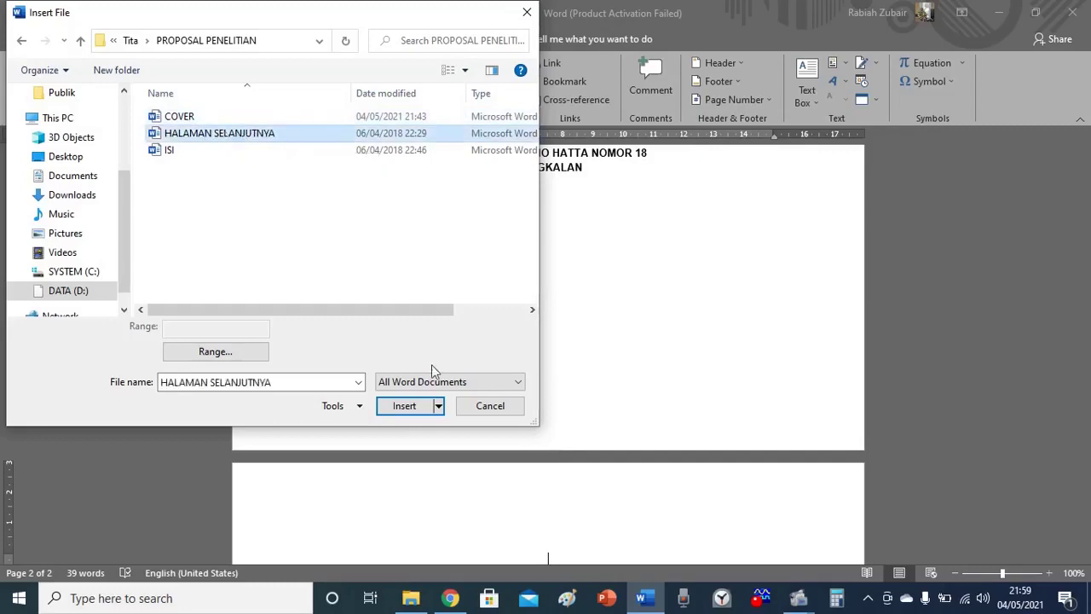
left_click(404, 406)
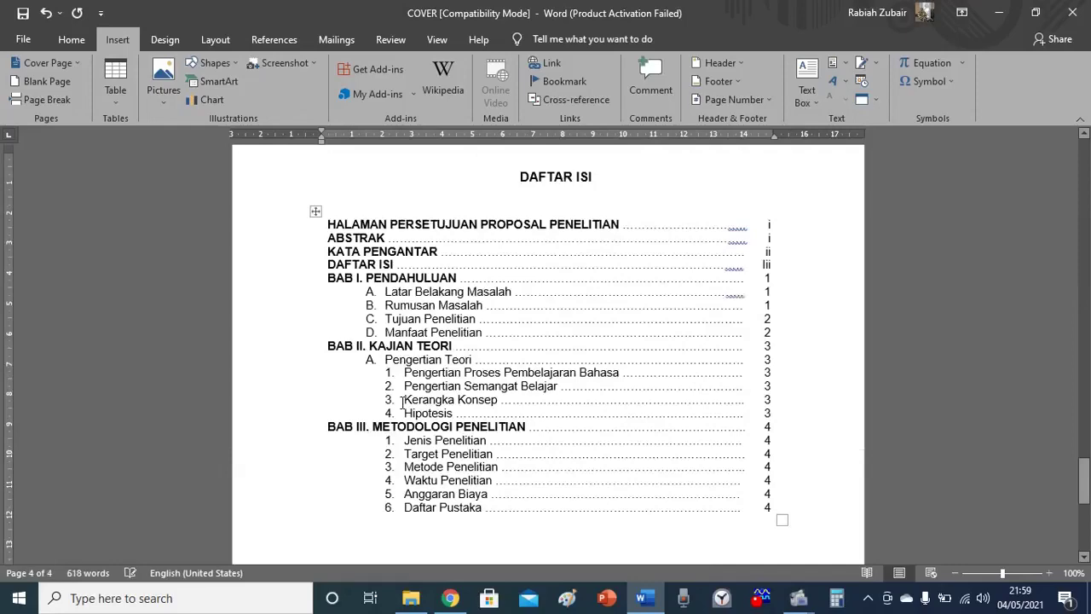
- Preview the merged pages side by side, then return to one page at 100%
left_click(438, 40)
left_click(476, 81)
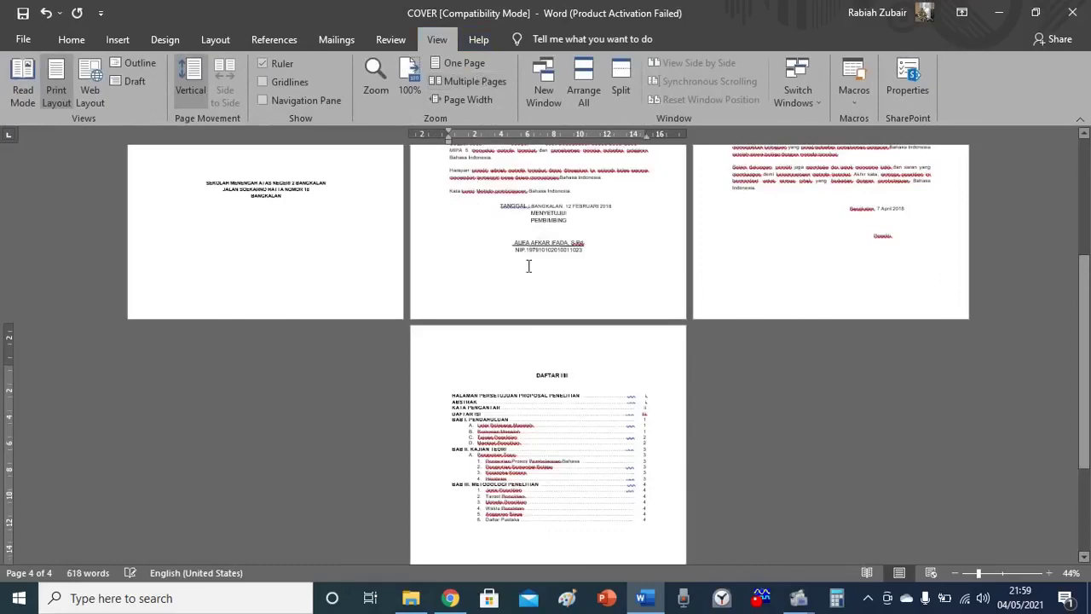
left_click_drag(1084, 297, 1085, 207)
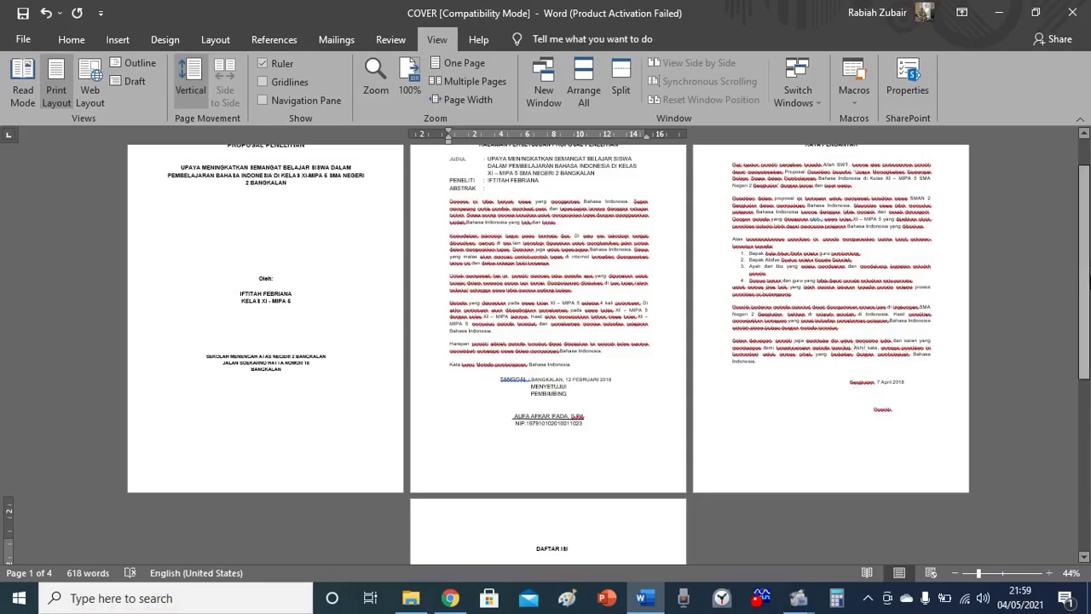
mouse_move(1085, 293)
left_mouse_down()
mouse_move(1089, 281)
mouse_move(1088, 371)
left_mouse_up()
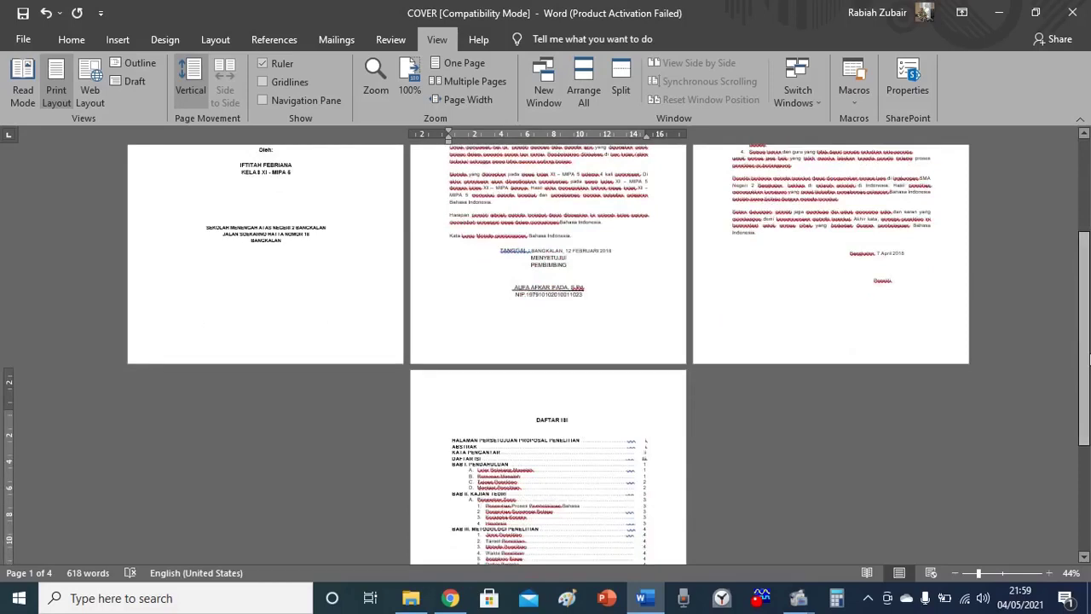
left_click(477, 65)
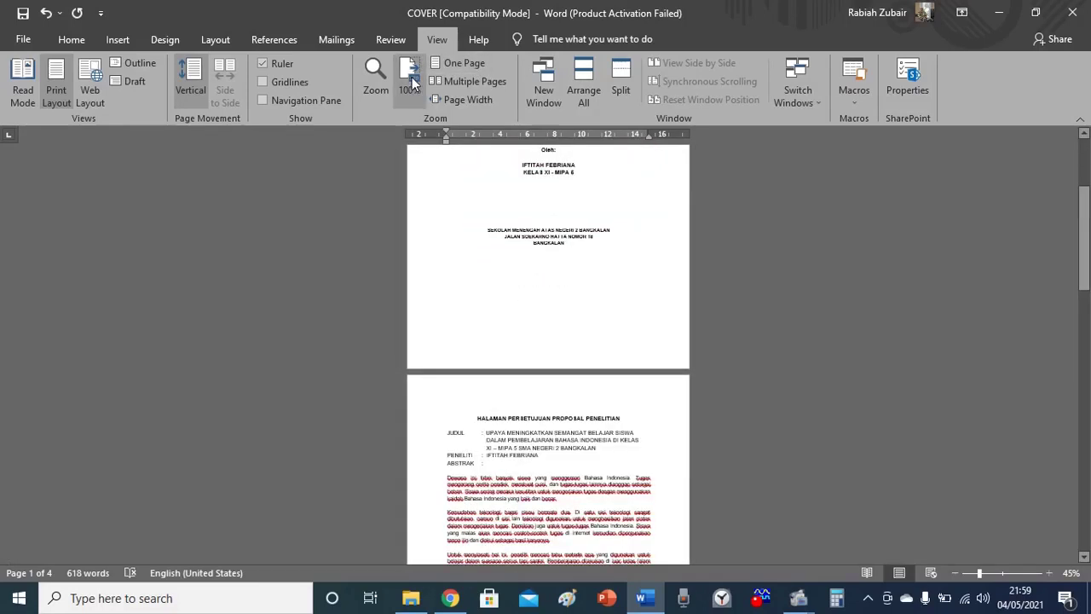
left_click(410, 78)
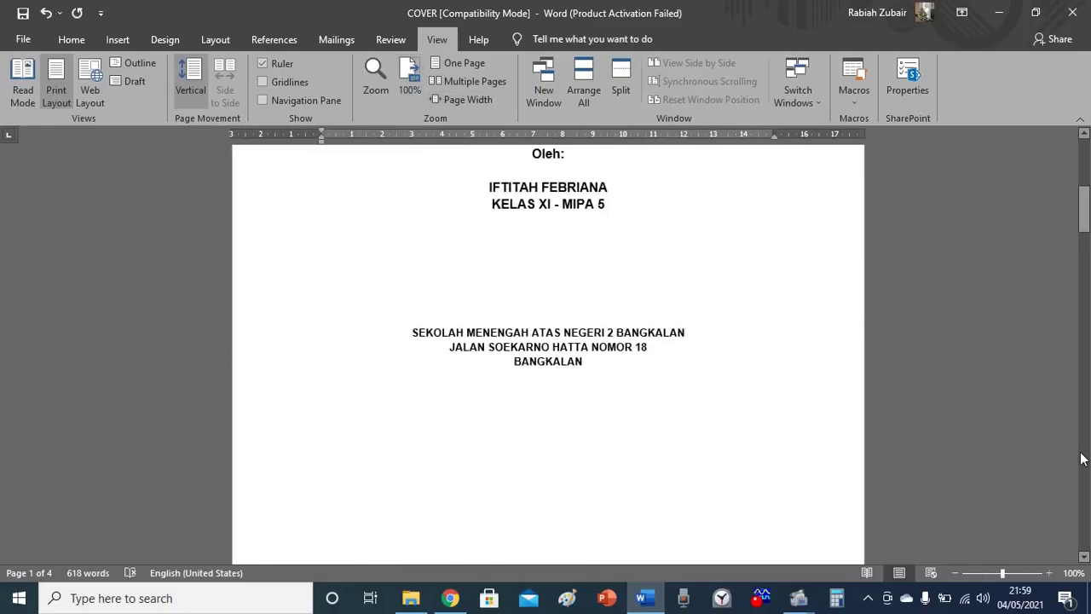
- Scroll to the end of the DAFTAR ISI table, just below Daftar Pustaka
scroll(1080, 459, "down", 4)
scroll(1081, 458, "down", 4)
scroll(1081, 459, "down", 8)
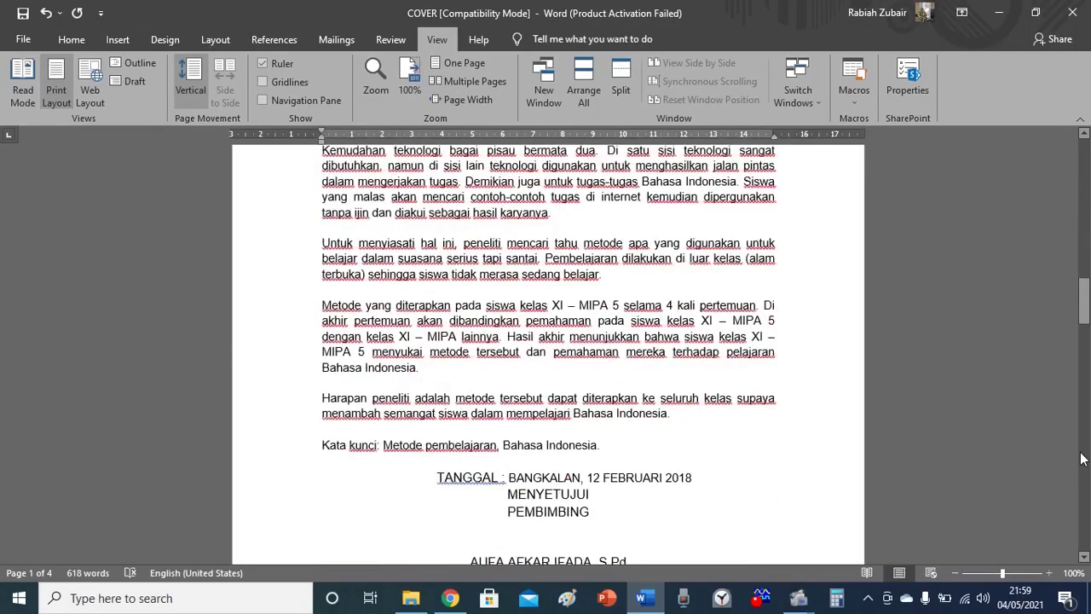
scroll(1081, 458, "down", 8)
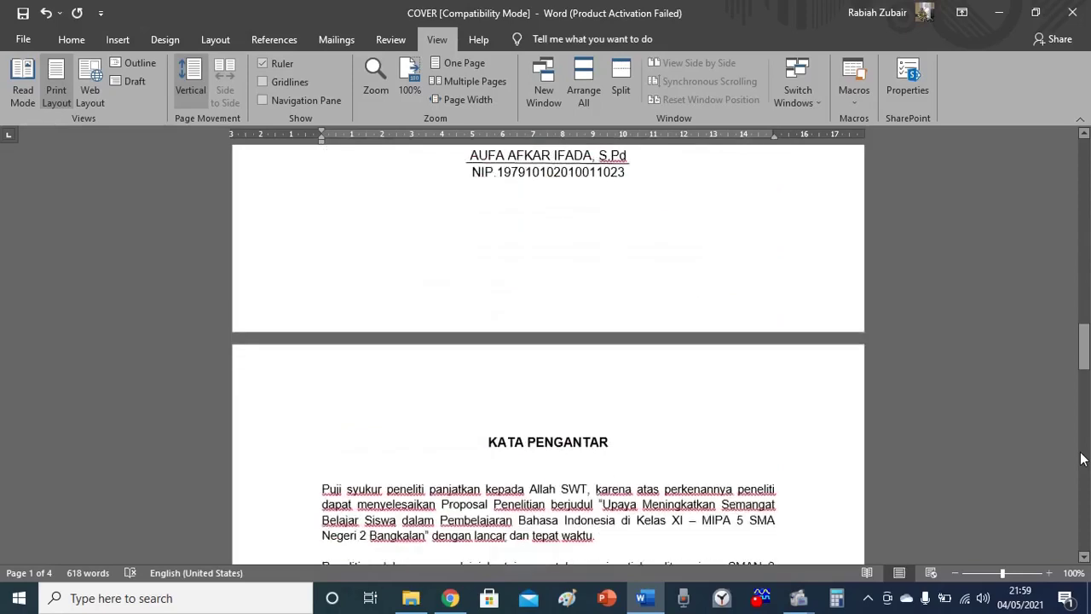
scroll(1081, 459, "down", 8)
scroll(1081, 459, "down", 8)
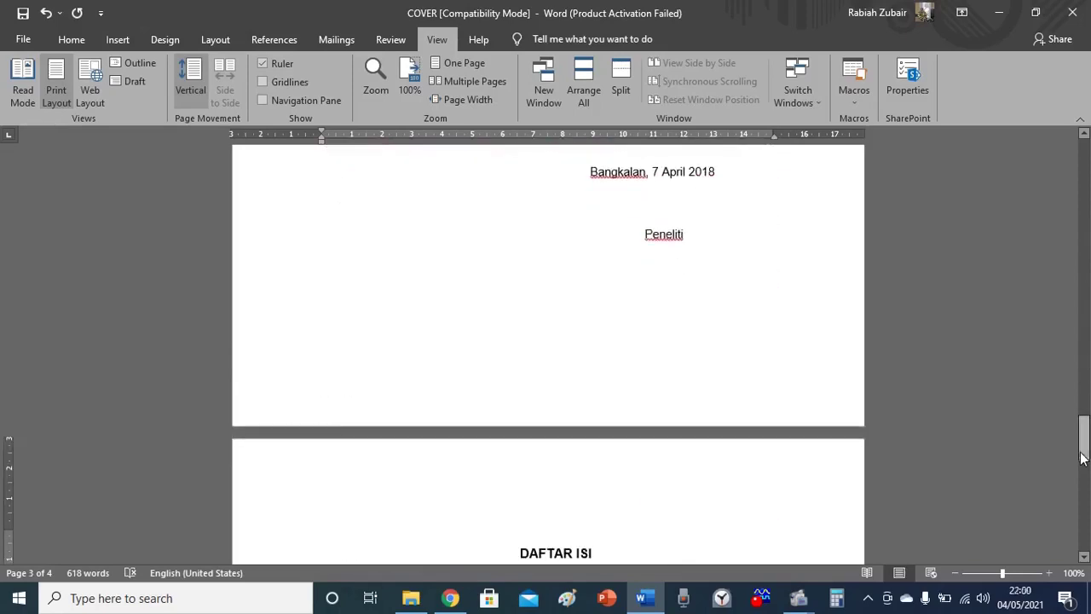
left_click(1088, 533)
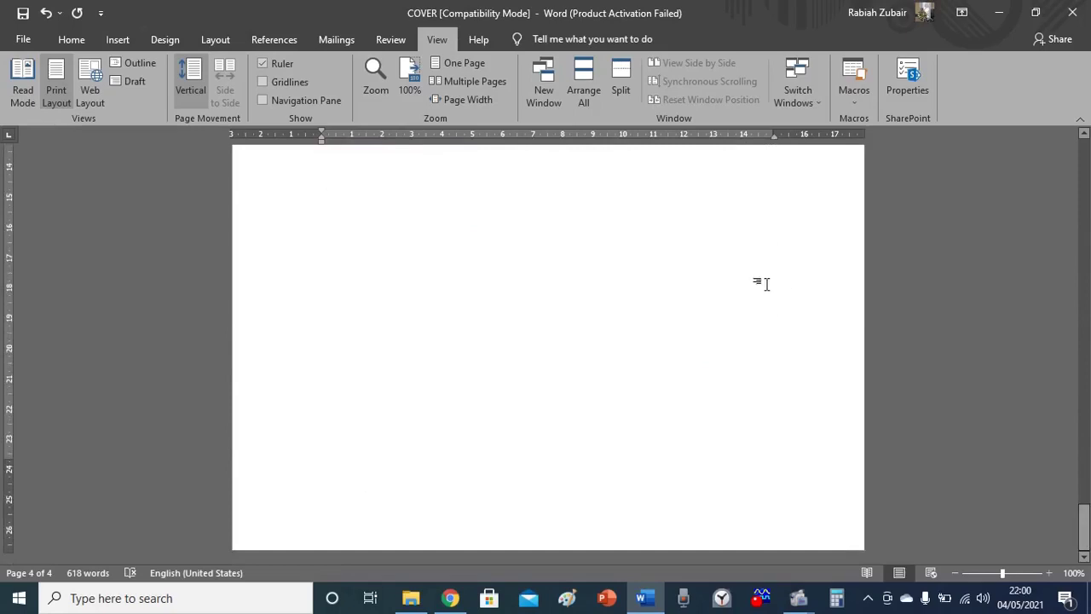
left_click_drag(1083, 523, 1083, 490)
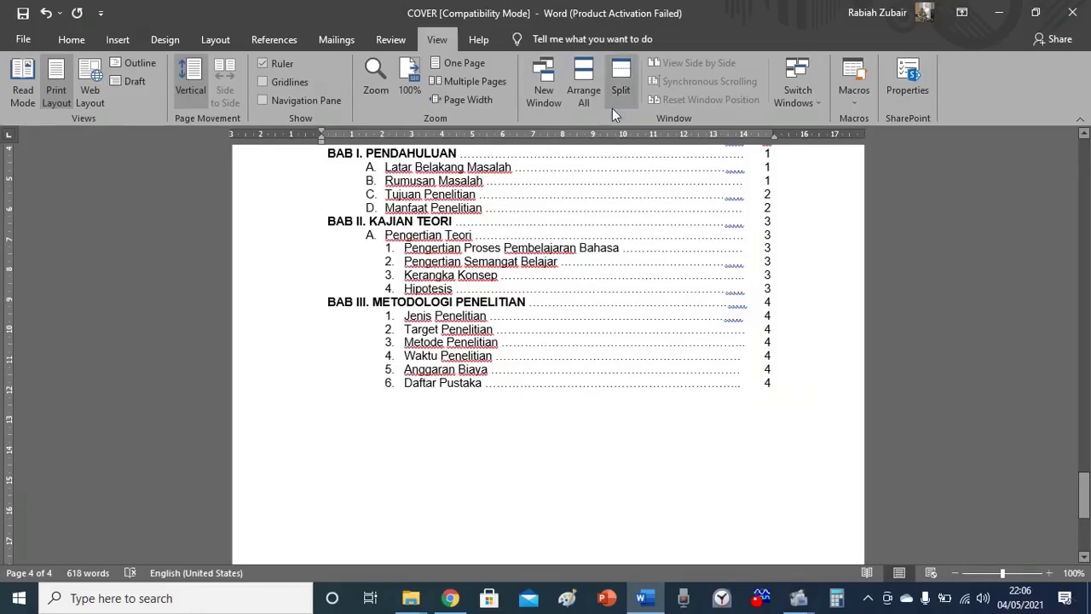
- Add a page break after the table of contents and insert the ISI document's text
left_click(113, 39)
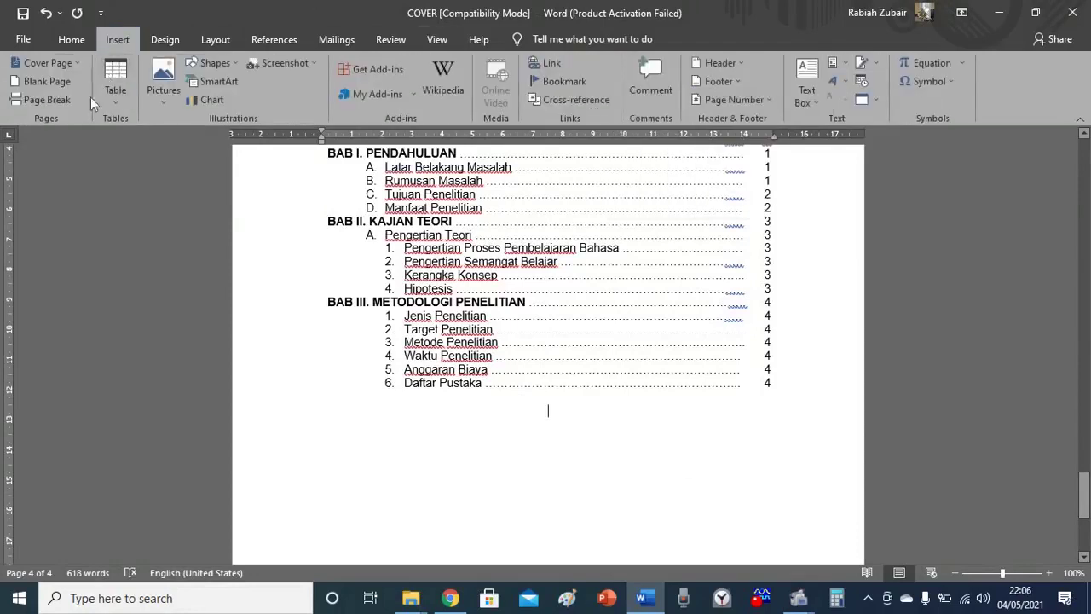
left_click(60, 100)
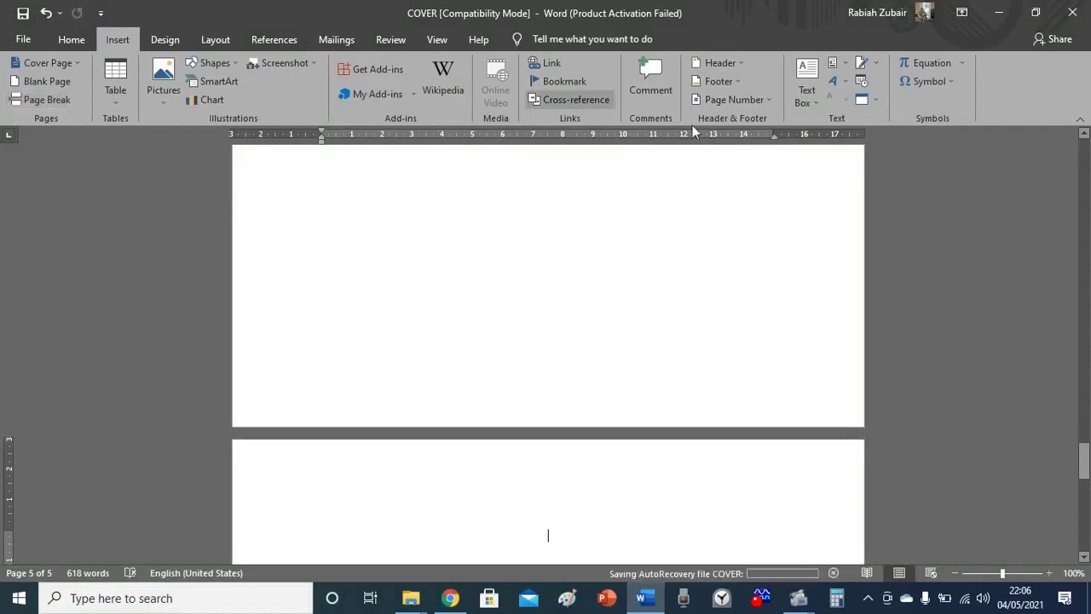
left_click(877, 101)
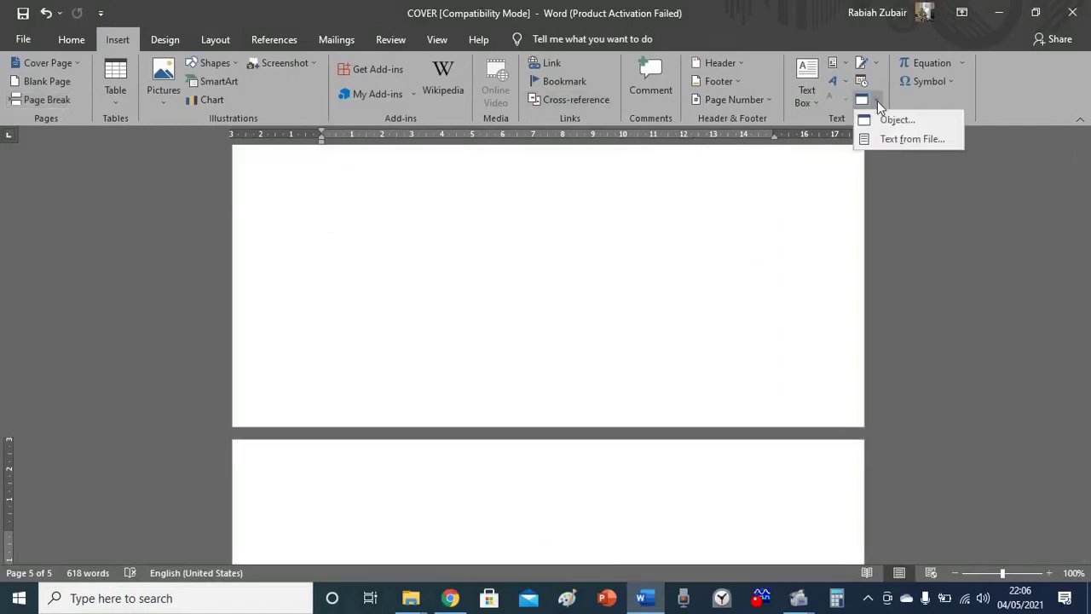
left_click(893, 147)
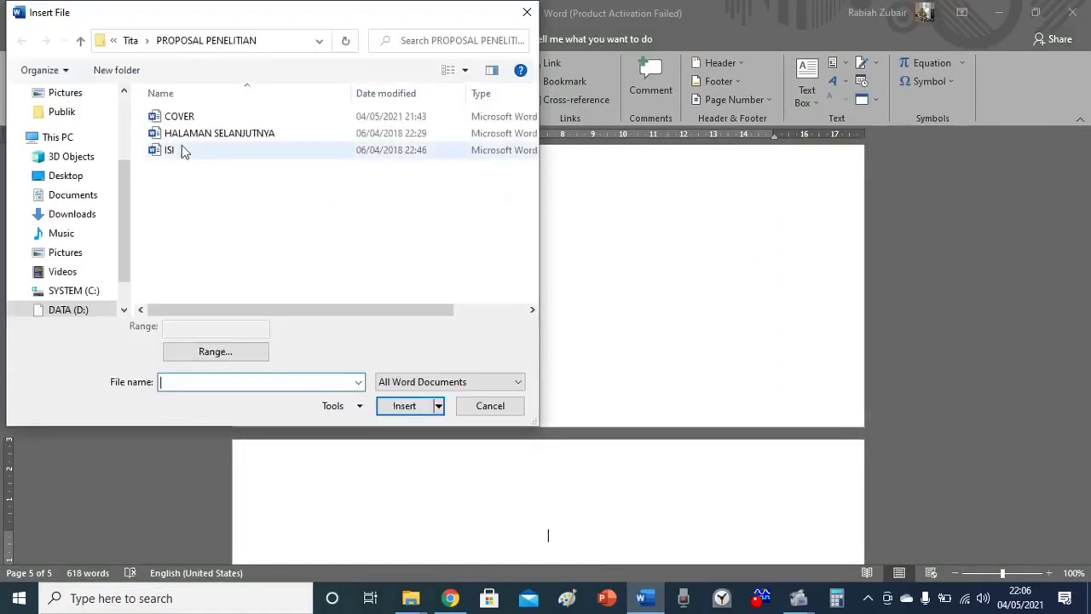
double_click(182, 149)
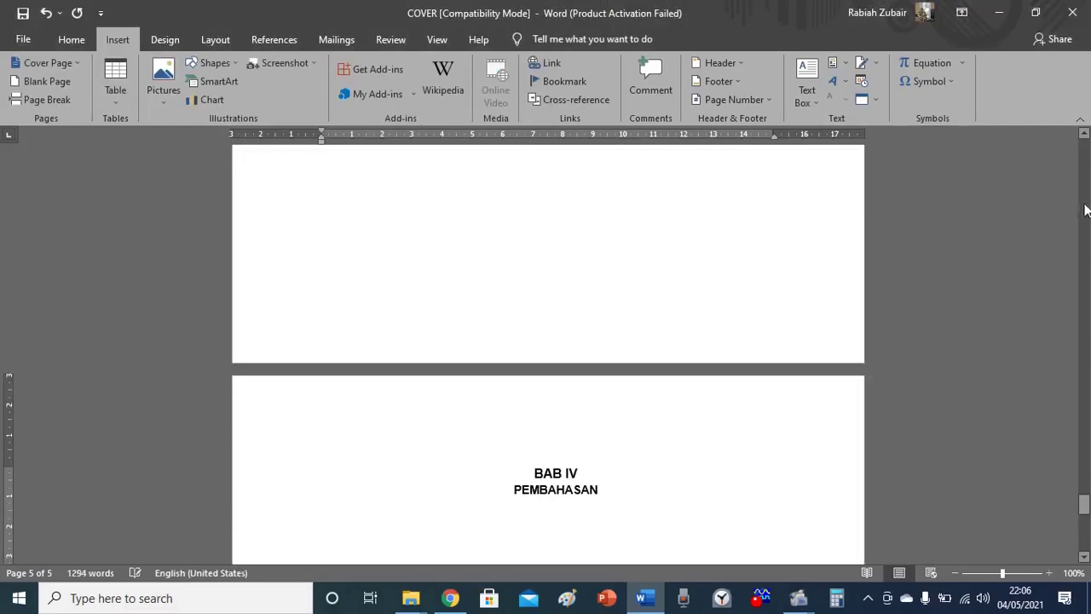
- Review all nine pages in Multiple Pages view, then return to the cover page
left_click(431, 43)
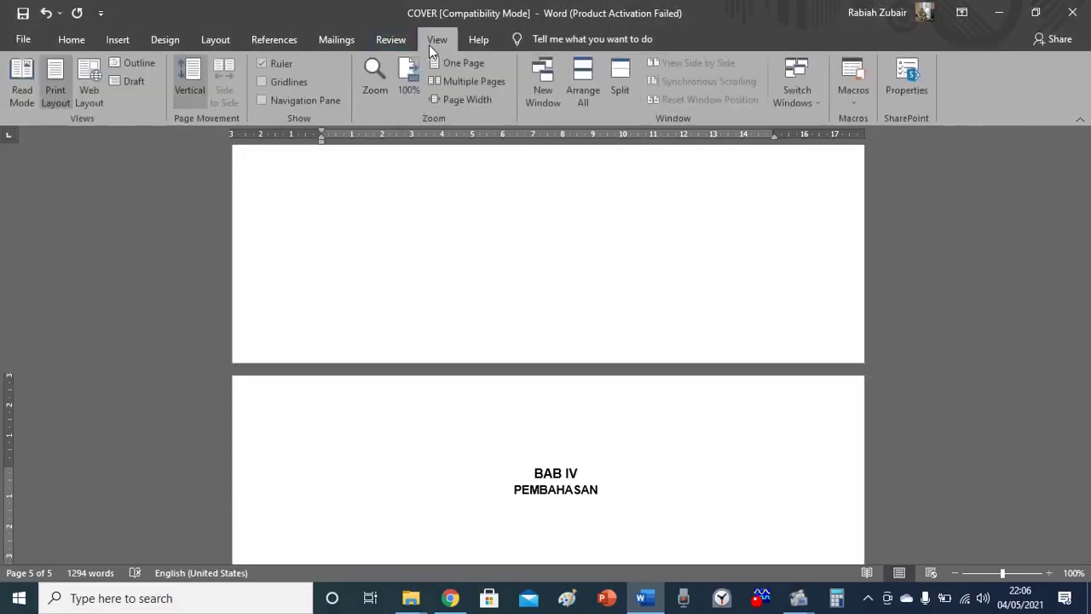
left_click(478, 78)
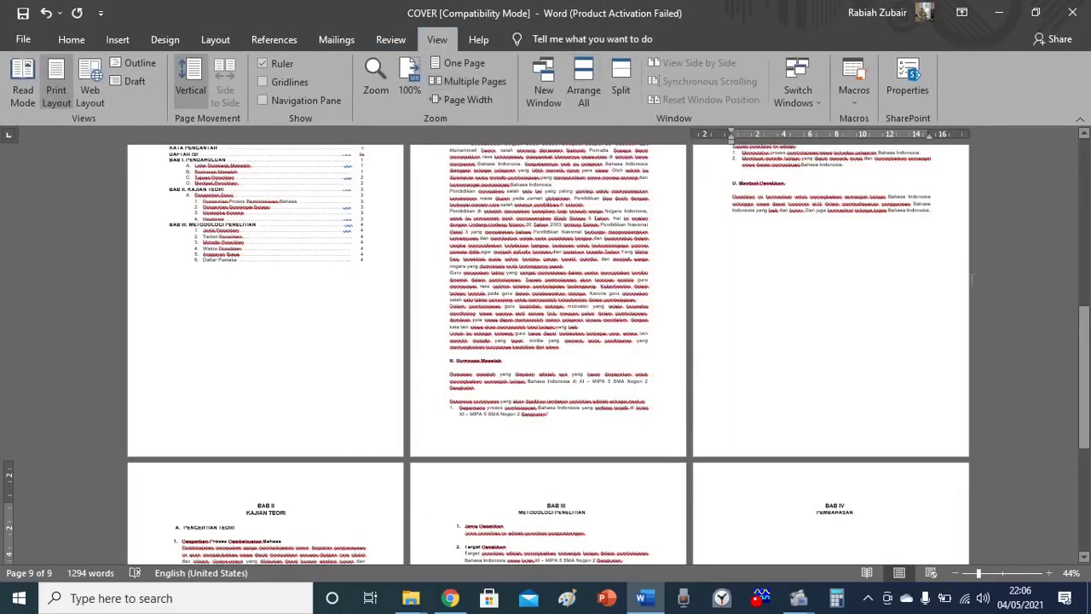
left_click_drag(1084, 352, 1087, 213)
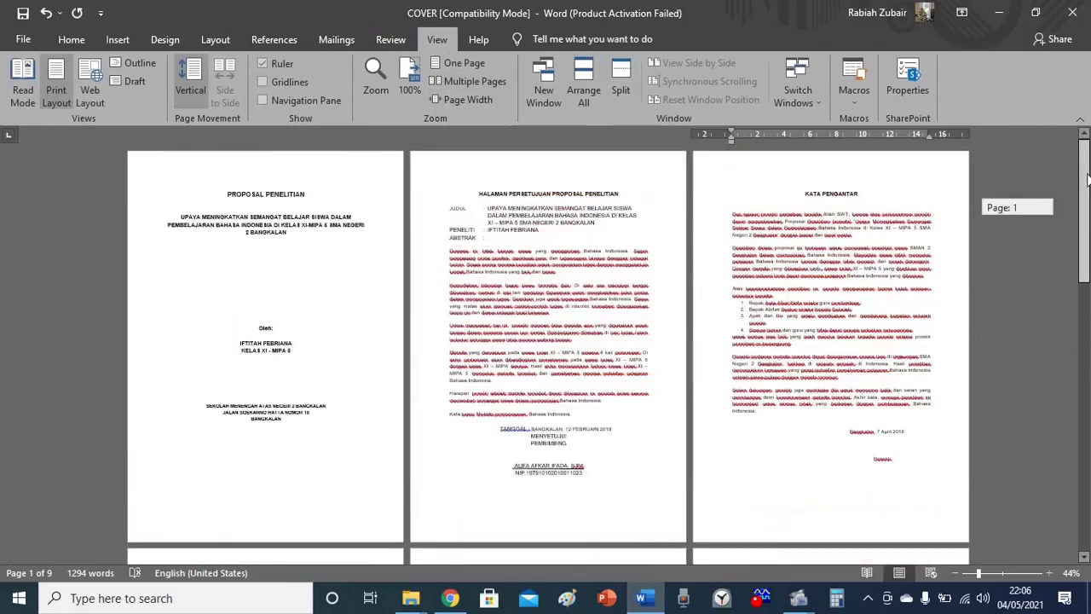
scroll(1087, 223, "down", 2)
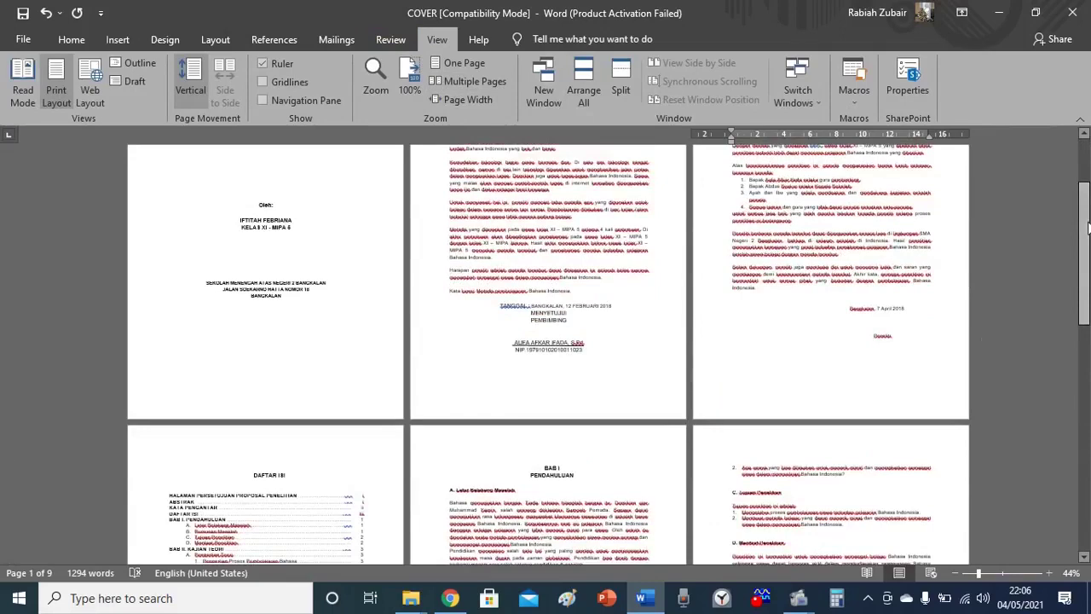
left_click_drag(1087, 223, 1087, 315)
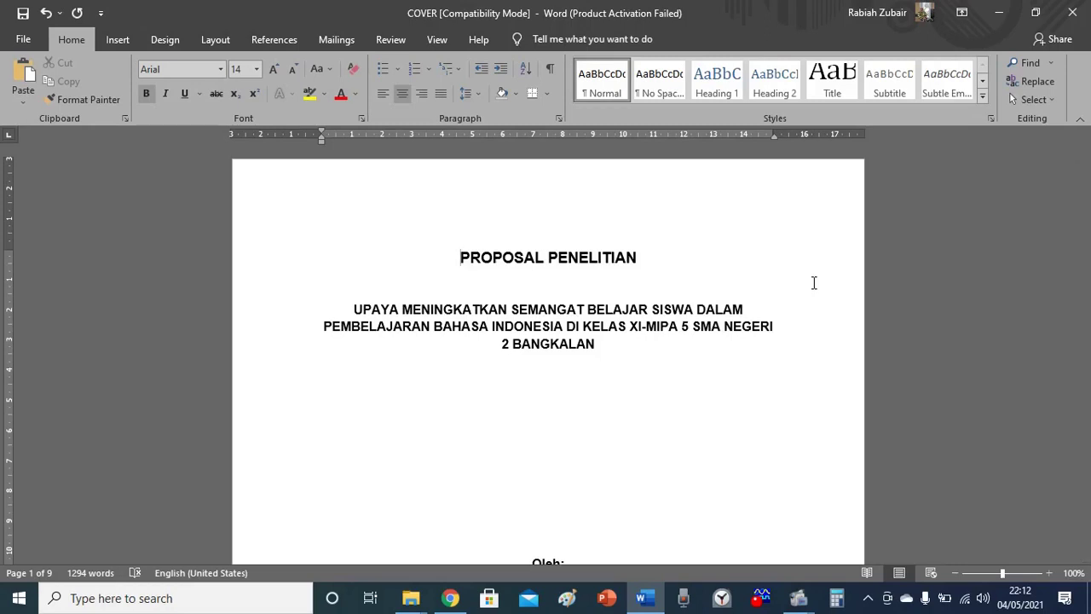
scroll(1083, 275, "down", 8)
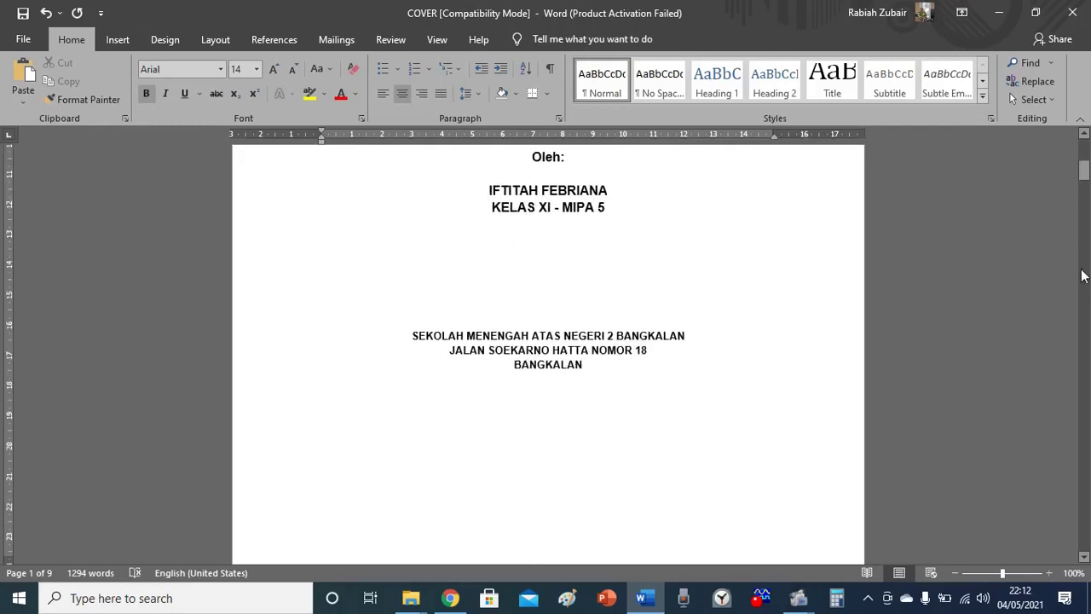
scroll(903, 255, "down", 8)
scroll(725, 229, "down", 2)
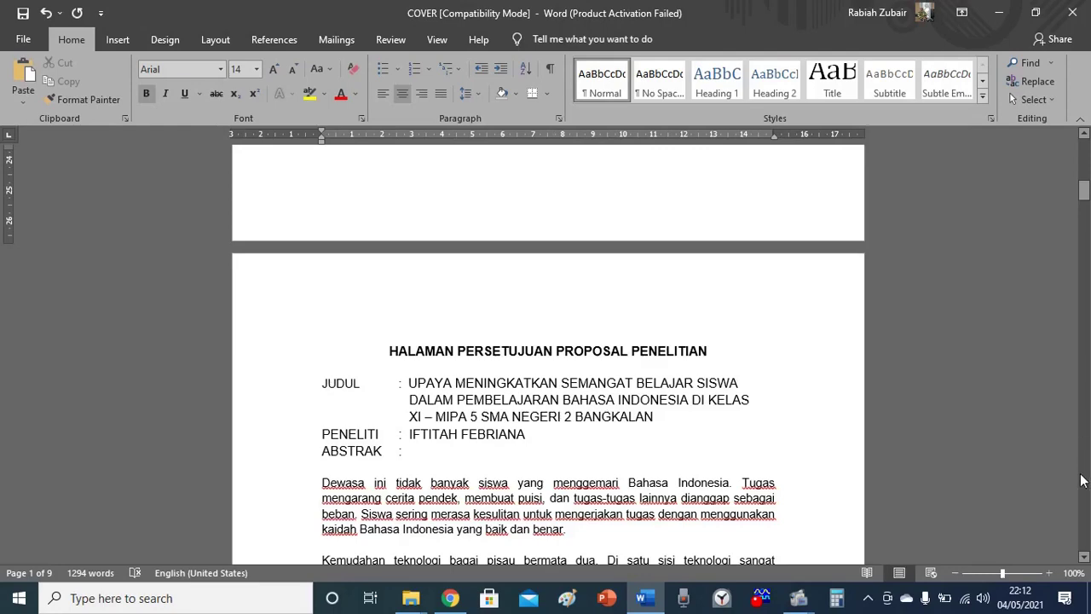
scroll(1081, 480, "down", 8)
scroll(1081, 480, "down", 10)
scroll(1081, 480, "down", 12)
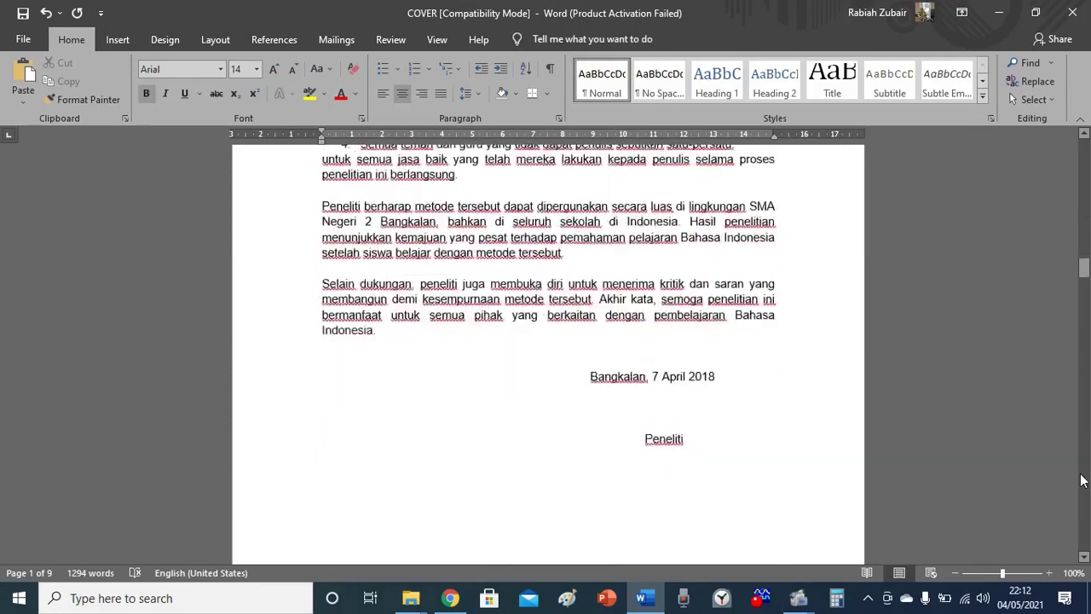
scroll(1081, 480, "down", 10)
scroll(1081, 480, "down", 1)
scroll(1083, 482, "down", 10)
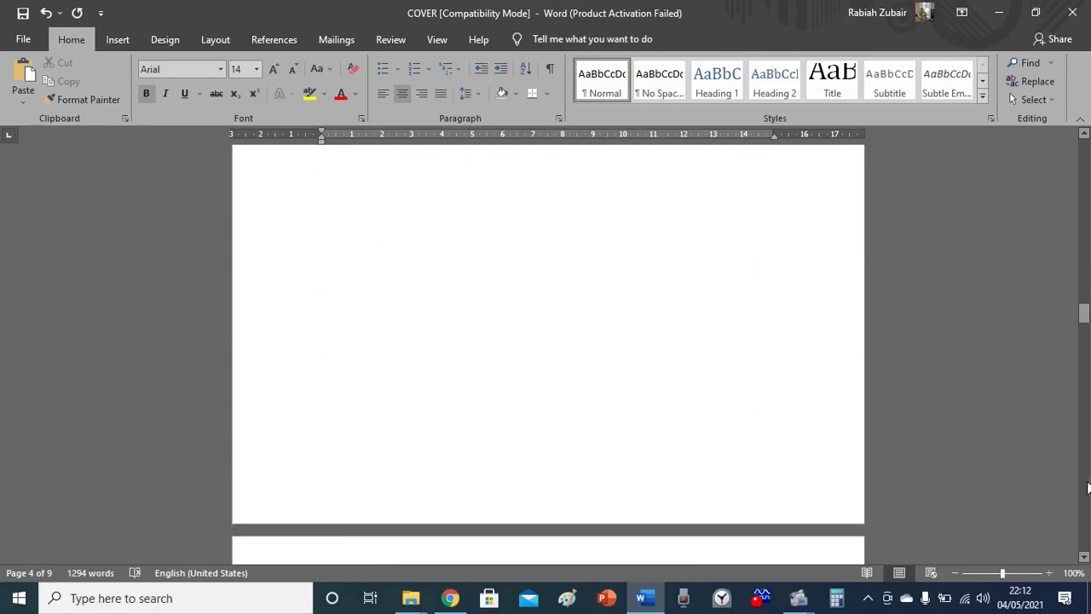
scroll(1086, 485, "down", 8)
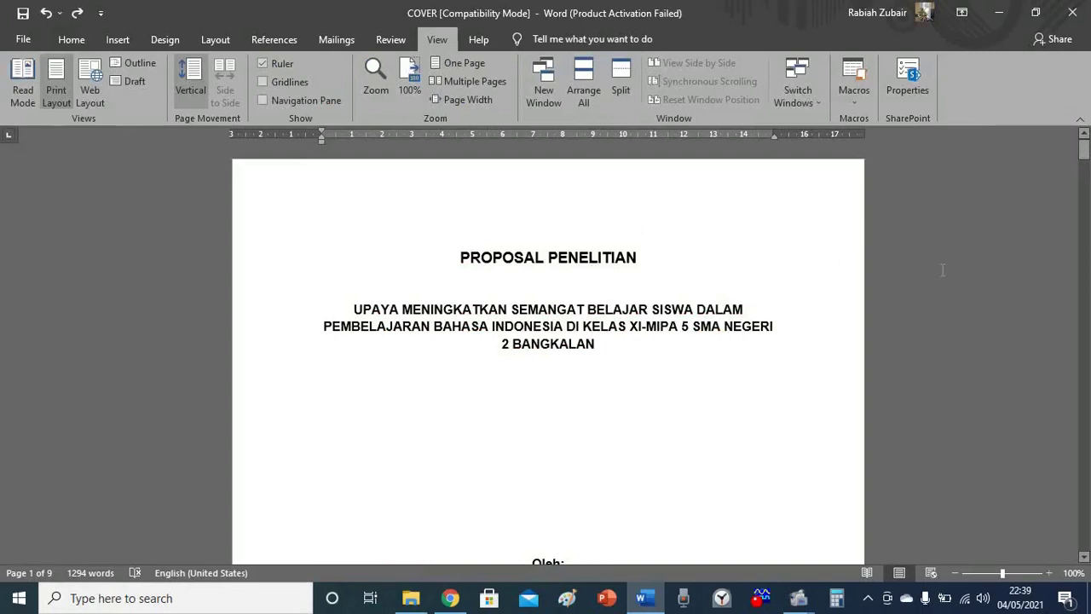
- Insert a Next Page section break before the HALAMAN PERSETUJUAN PROPOSAL PENELITIAN heading
left_click_drag(1086, 162, 1086, 200)
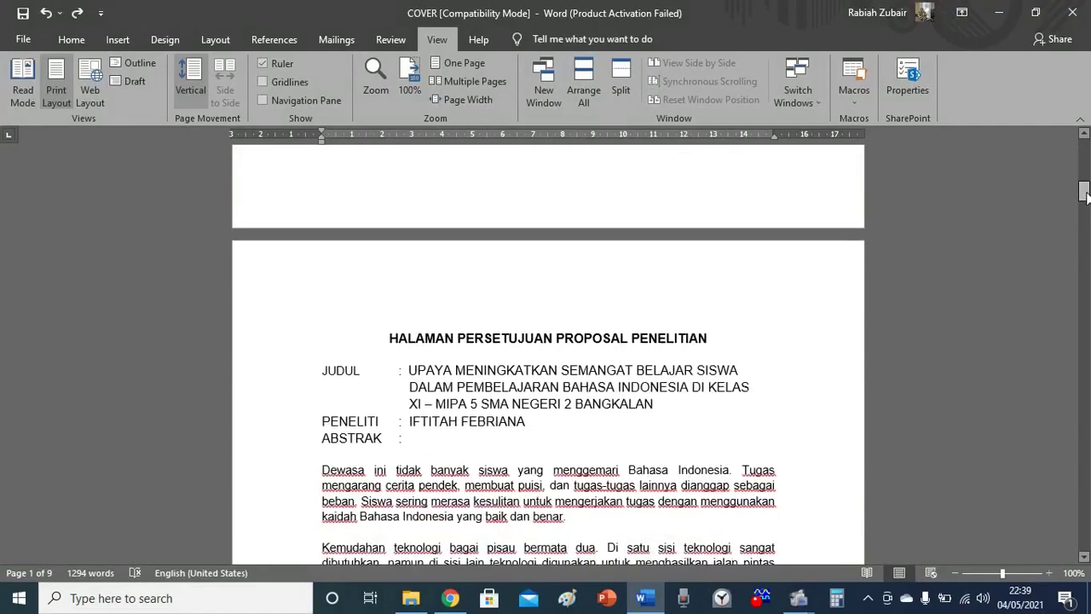
left_click_drag(1087, 199, 1087, 206)
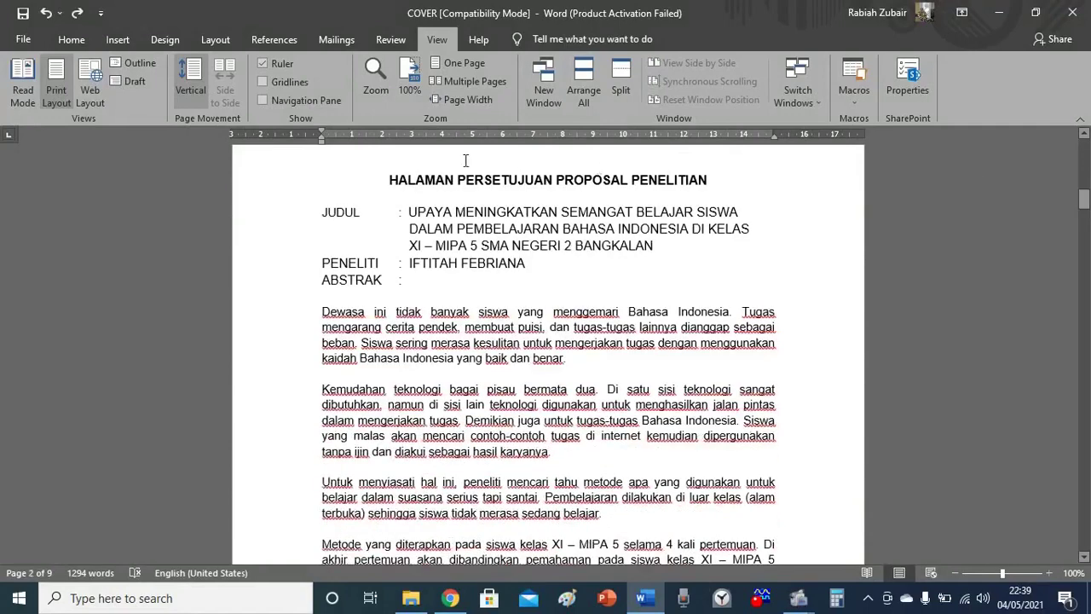
left_click(390, 180)
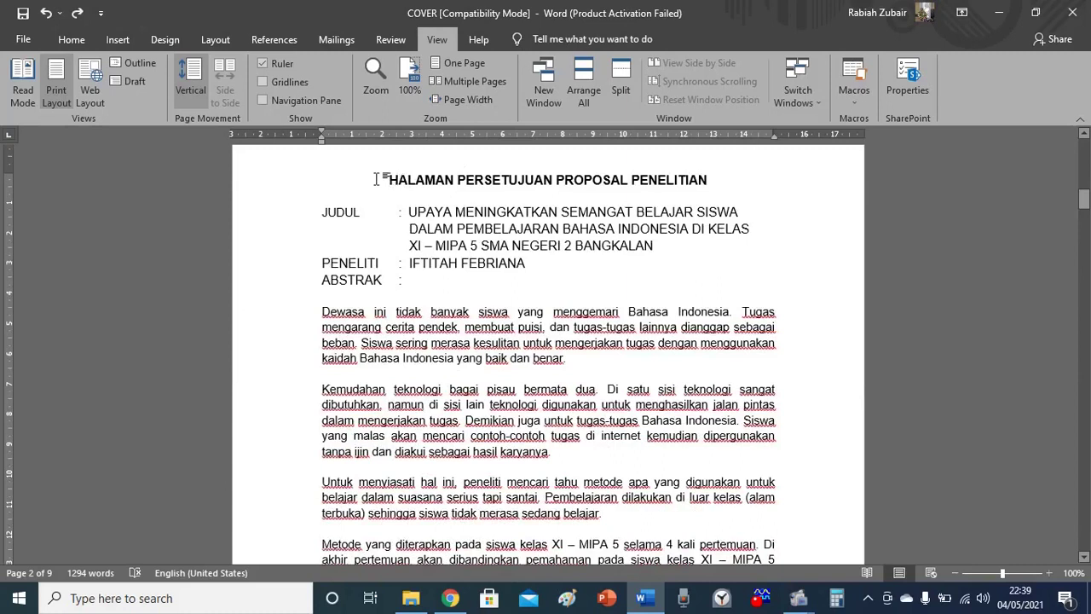
left_click(219, 39)
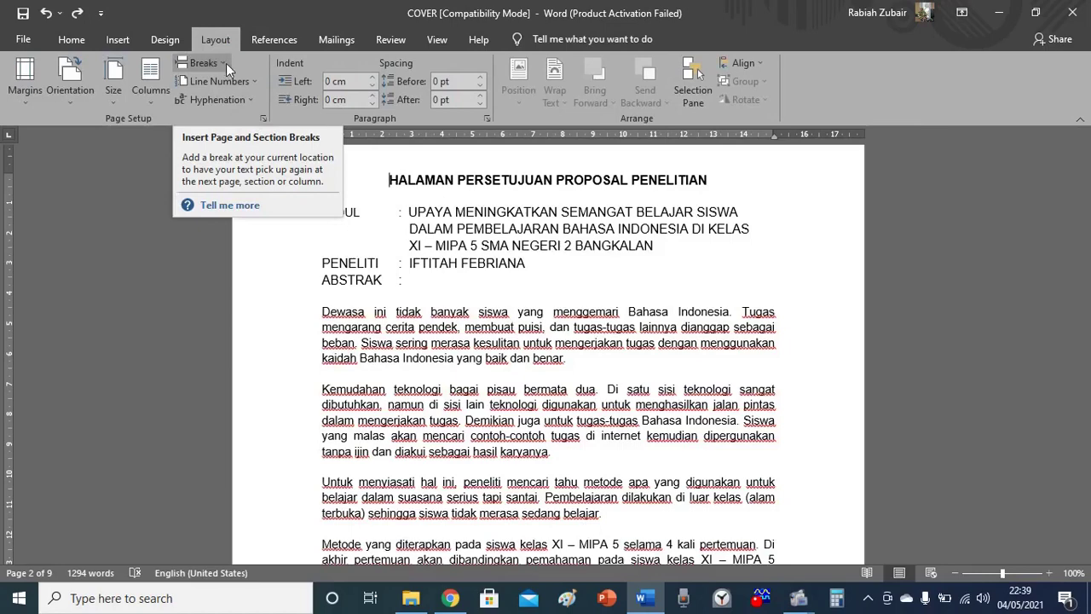
left_click(225, 65)
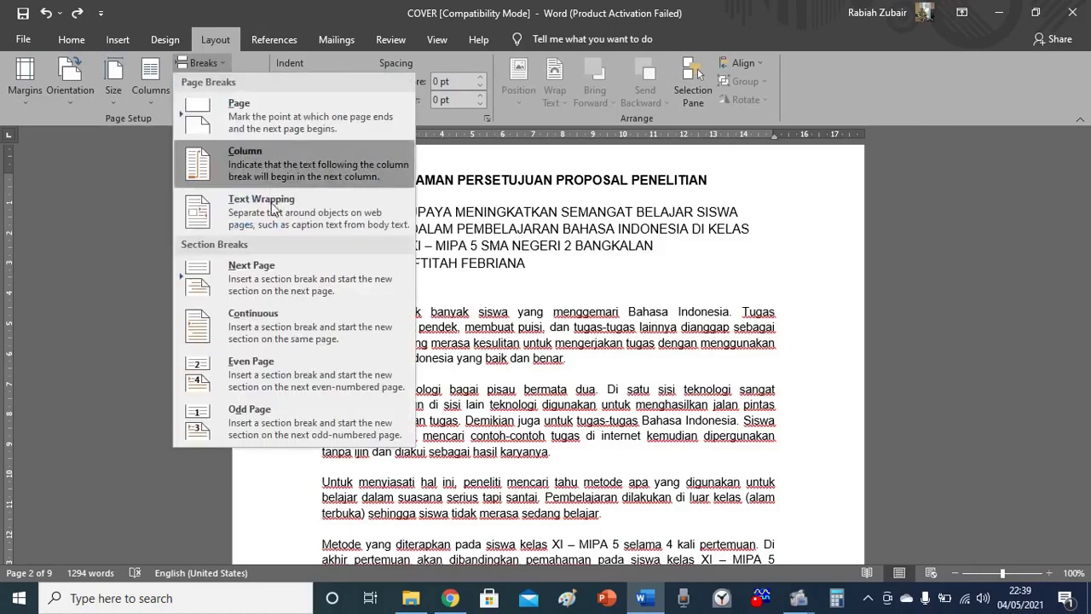
left_click(276, 285)
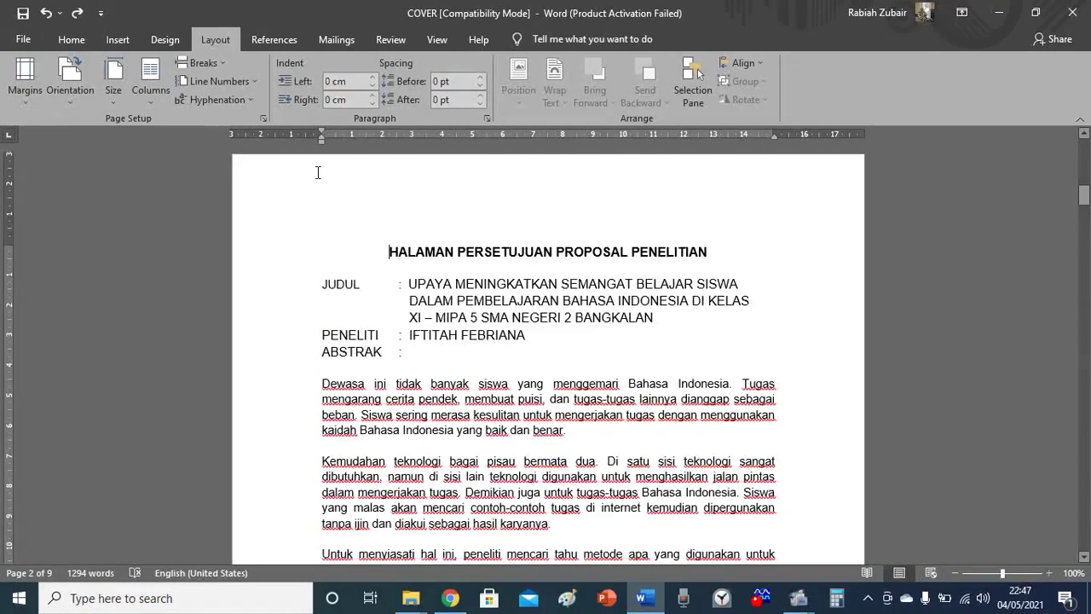
left_click(119, 41)
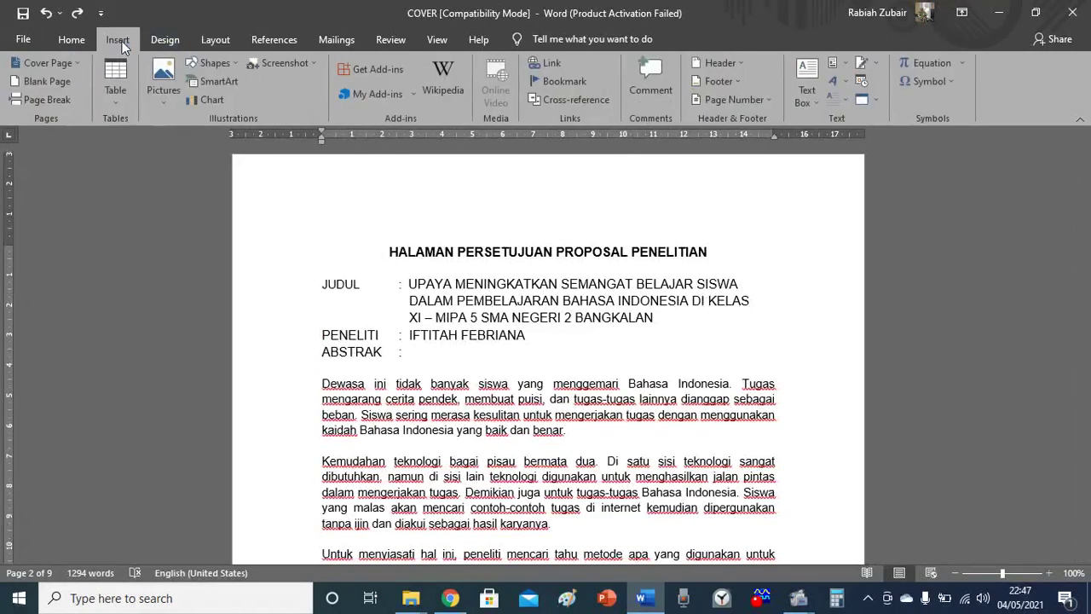
- Add a centred plain bottom page number, then open Page Number options for section 2's footer
left_click(770, 100)
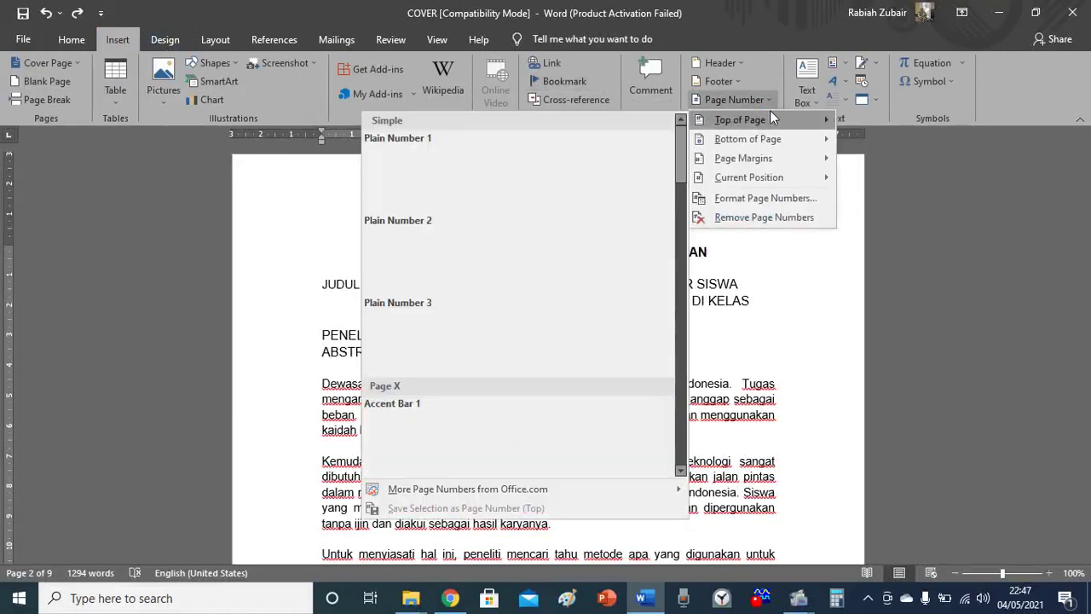
mouse_move(740, 119)
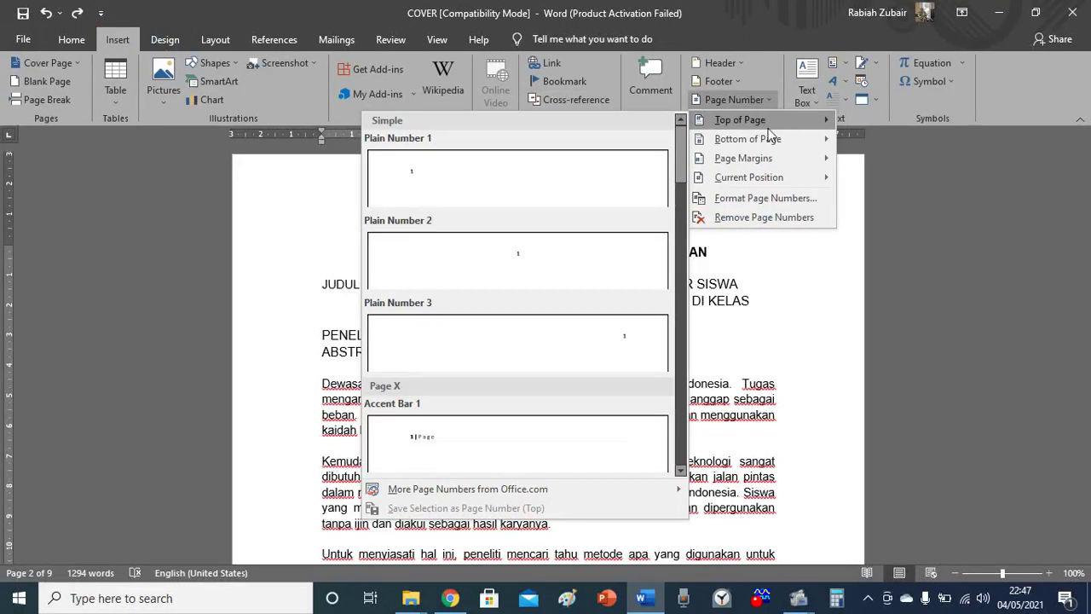
mouse_move(748, 139)
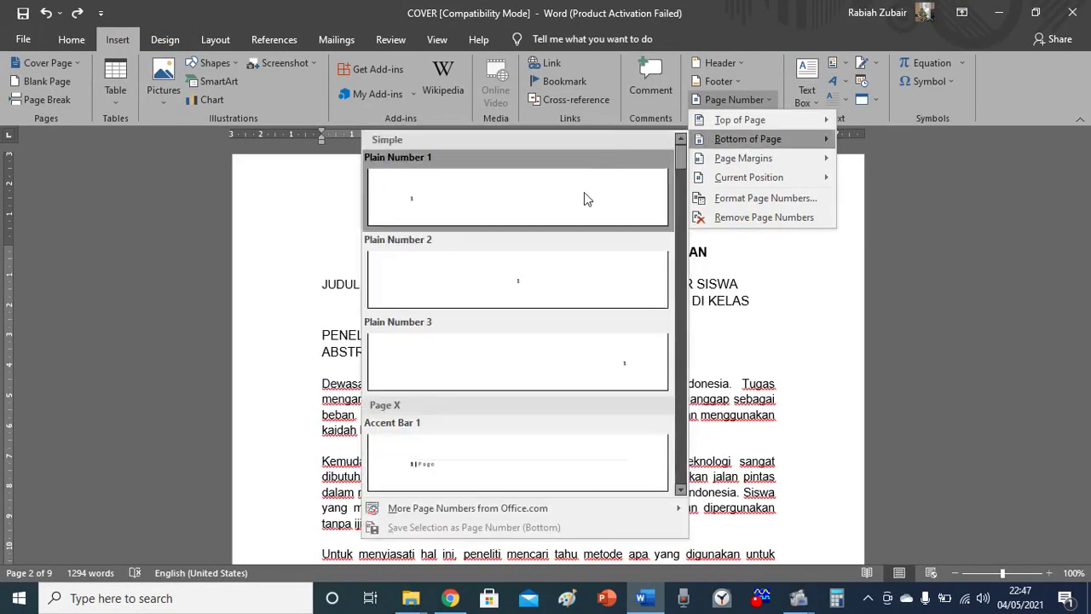
left_click(529, 287)
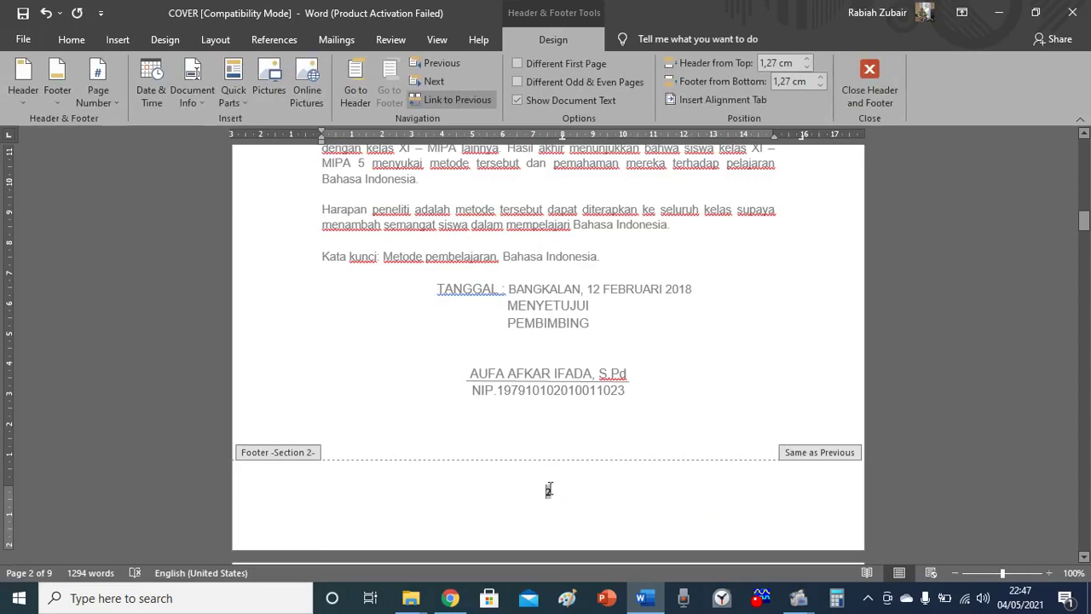
double_click(549, 489)
left_click(112, 103)
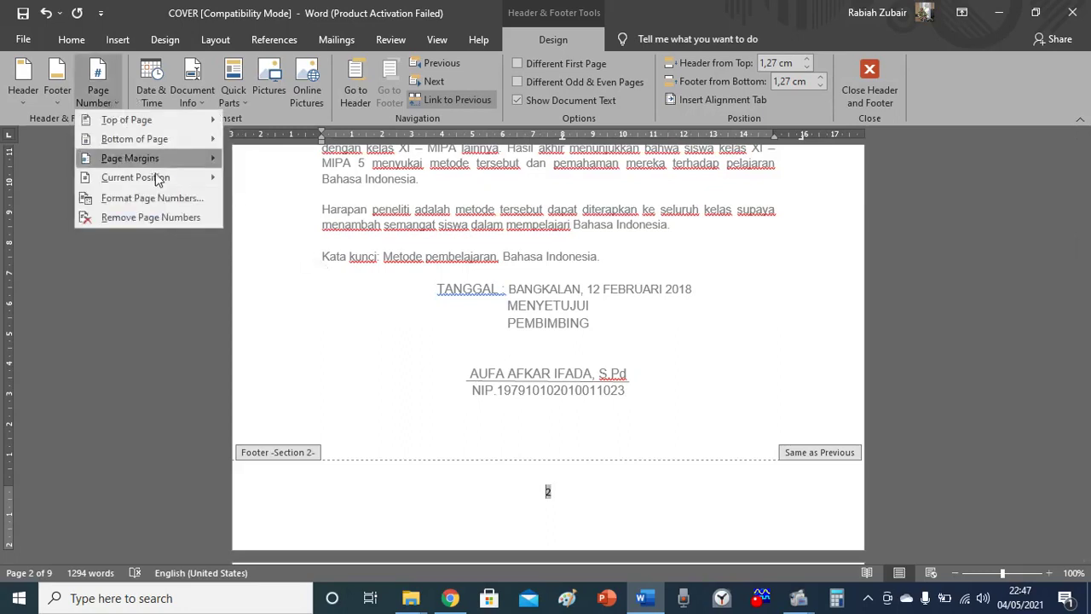
- Format section 2 page numbers as i, ii, iii, restarting at i
left_click(161, 202)
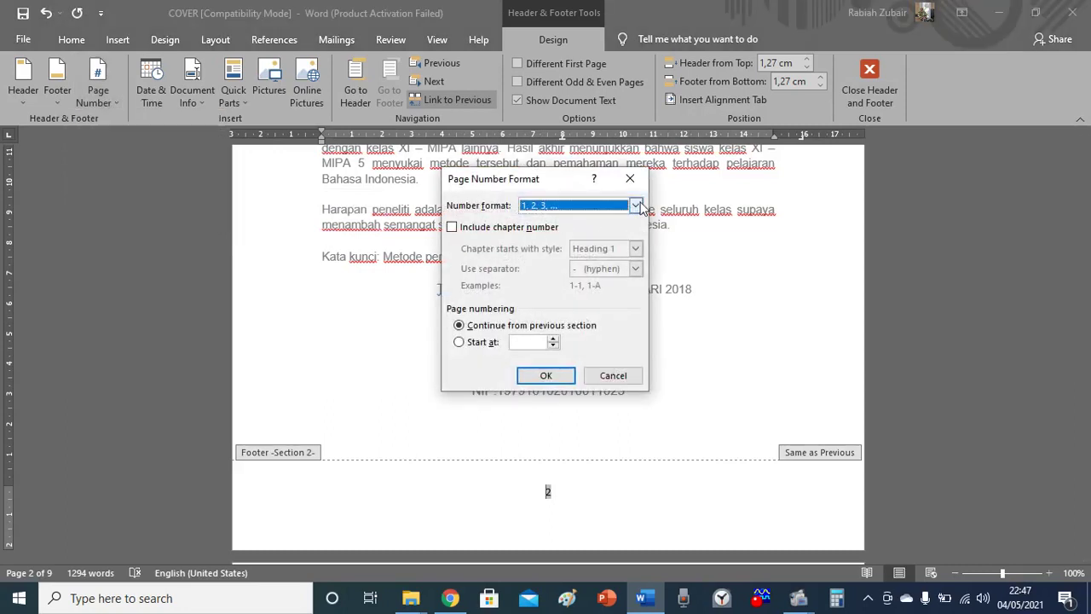
left_click(636, 206)
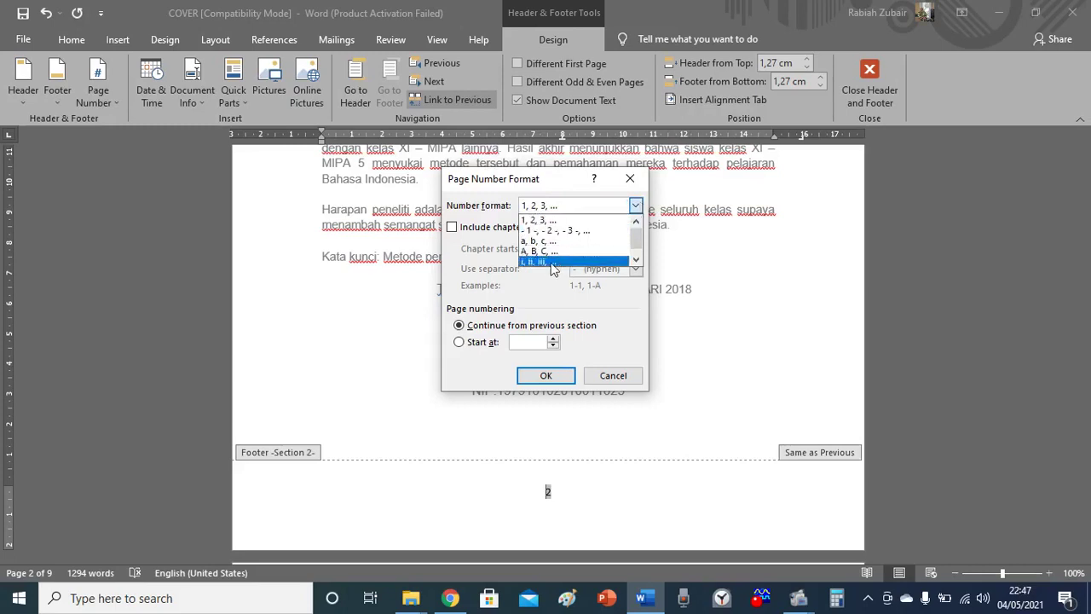
left_click(552, 263)
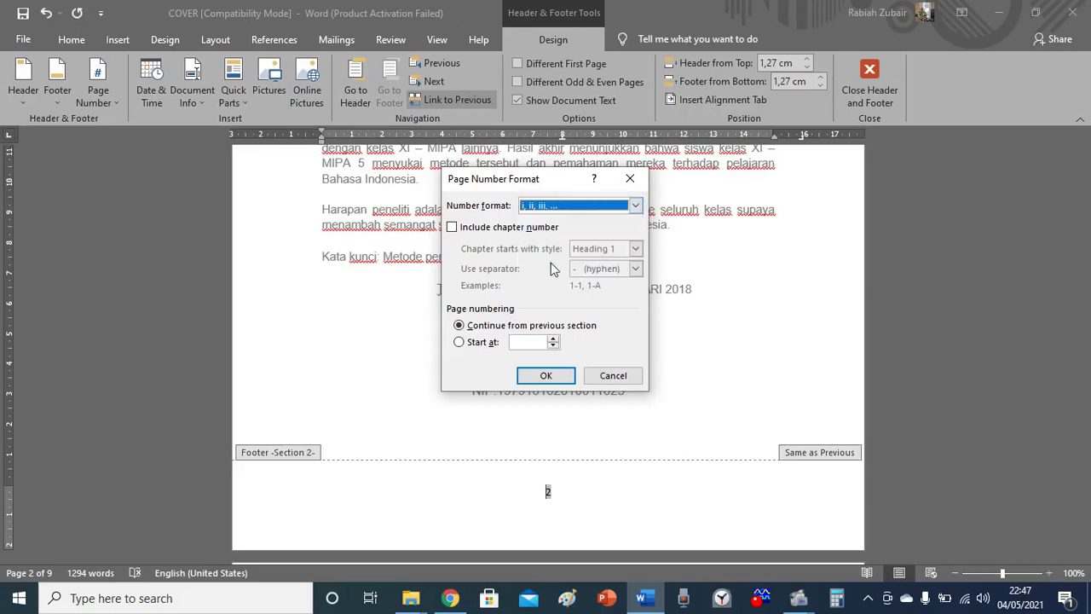
left_click(460, 344)
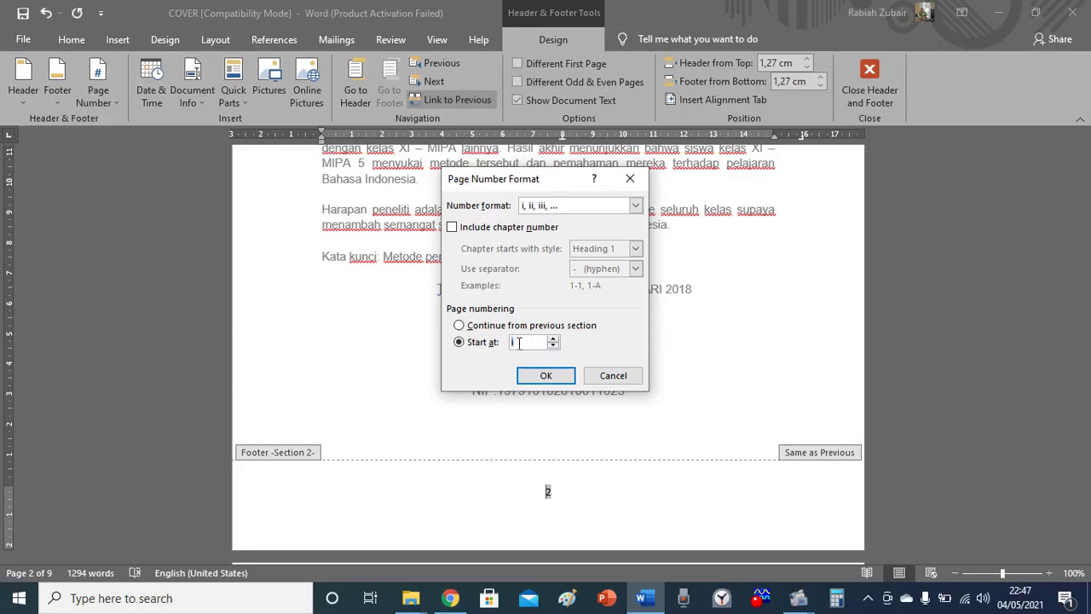
left_click(552, 380)
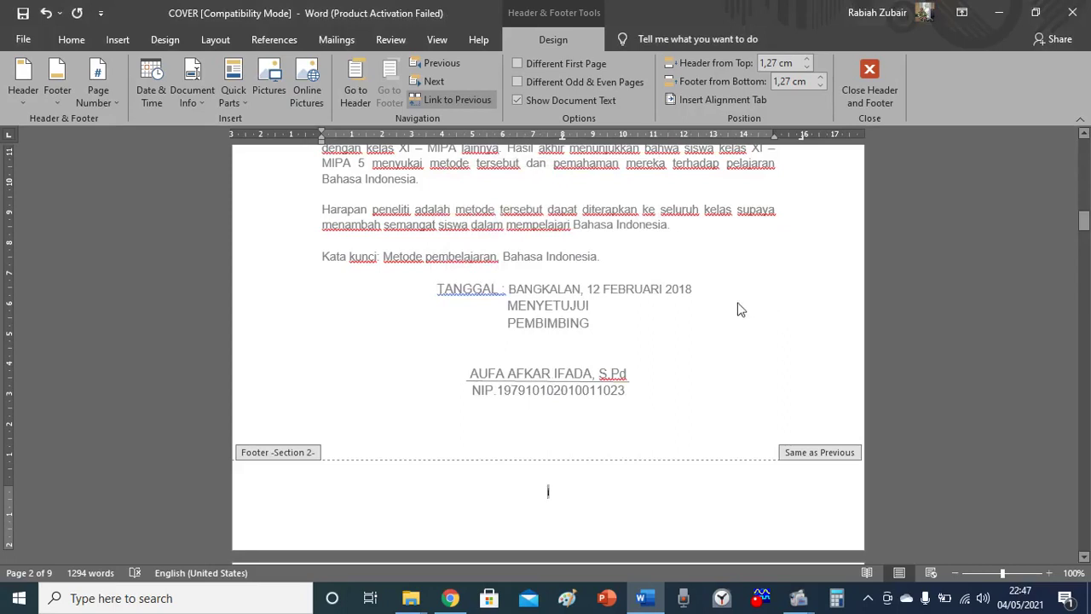
- Close the footer and scroll down to BAB I PENDAHULUAN on page 5
double_click(729, 349)
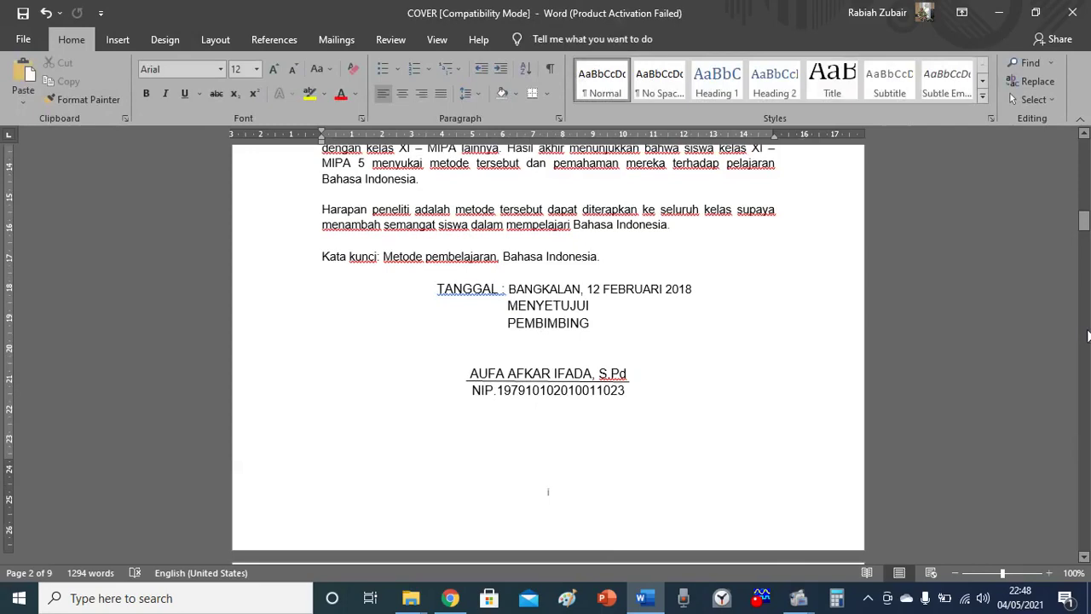
left_click(1084, 337)
left_click(1084, 336)
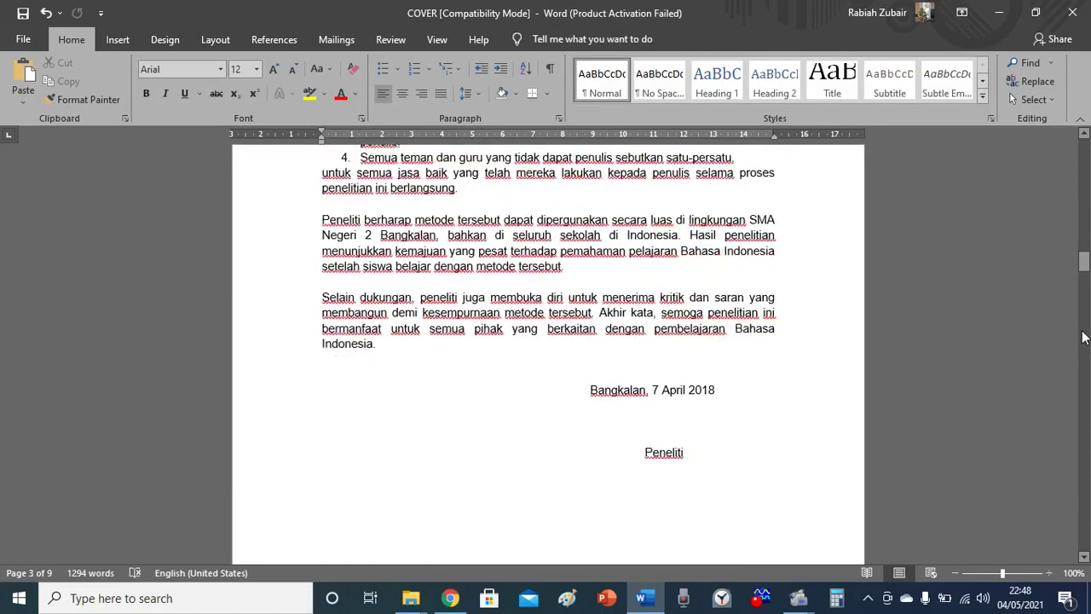
left_click(1086, 390)
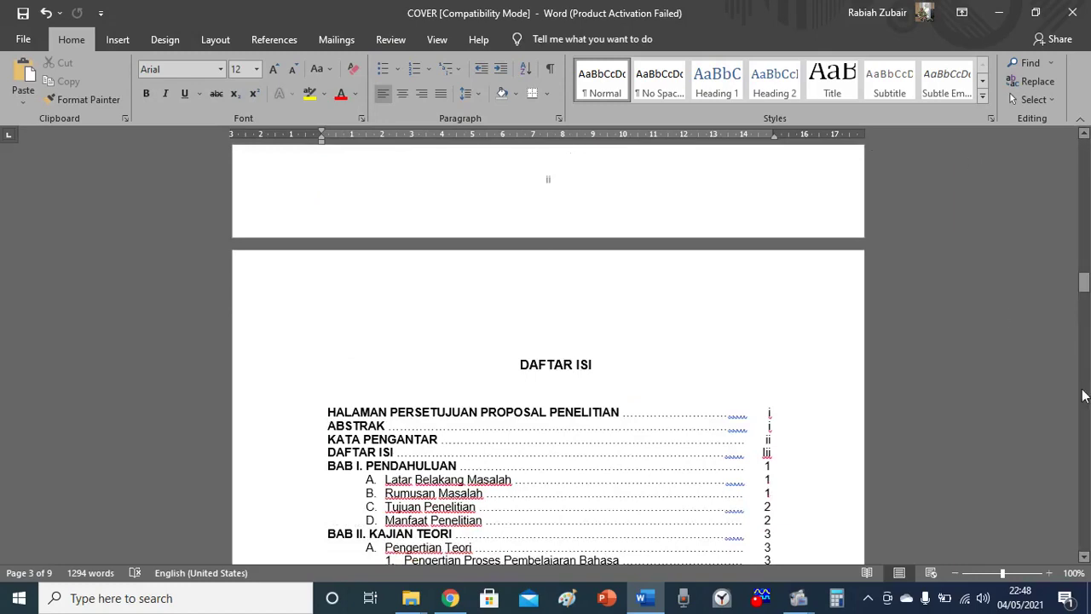
left_click(1082, 395)
left_click(1082, 395)
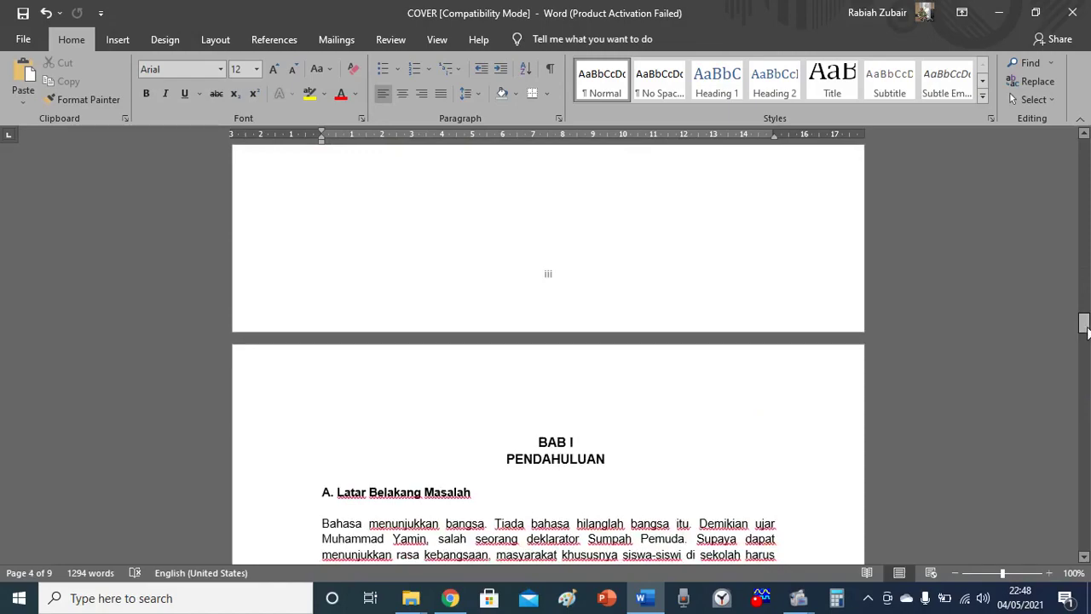
mouse_move(1084, 331)
left_mouse_down()
mouse_move(1084, 369)
mouse_move(1084, 341)
left_mouse_up()
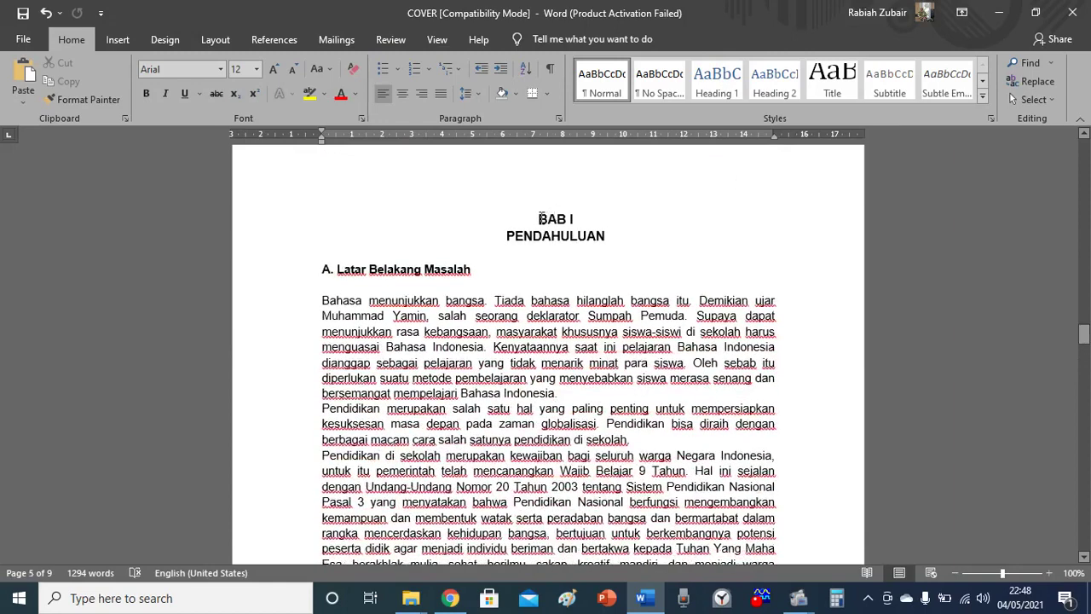
- Insert a Next Page section break just before the BAB I PENDAHULUAN heading
left_click(539, 219)
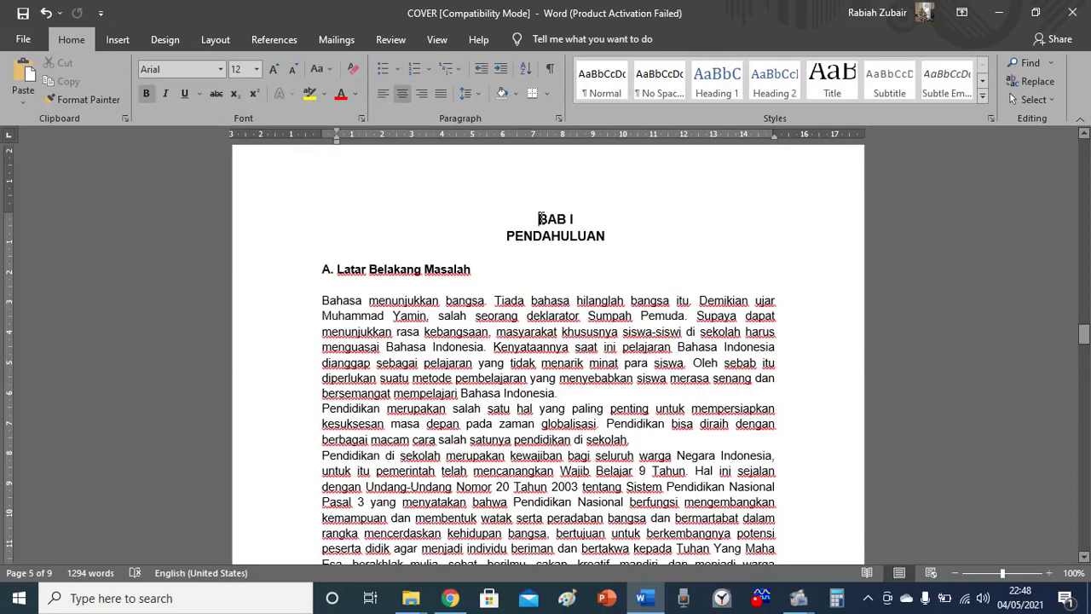
left_click(217, 43)
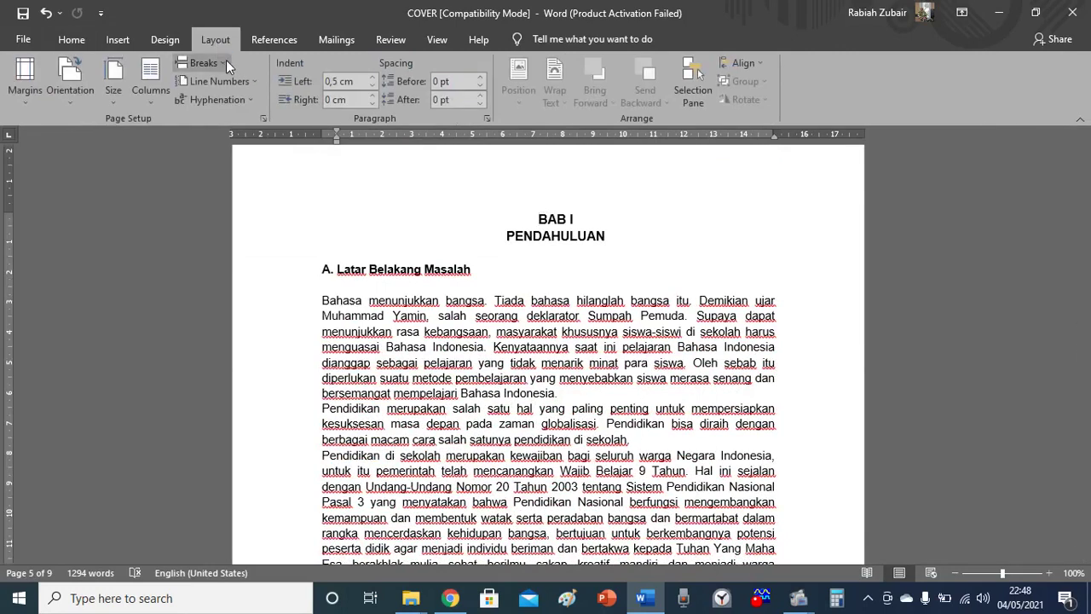
left_click(223, 64)
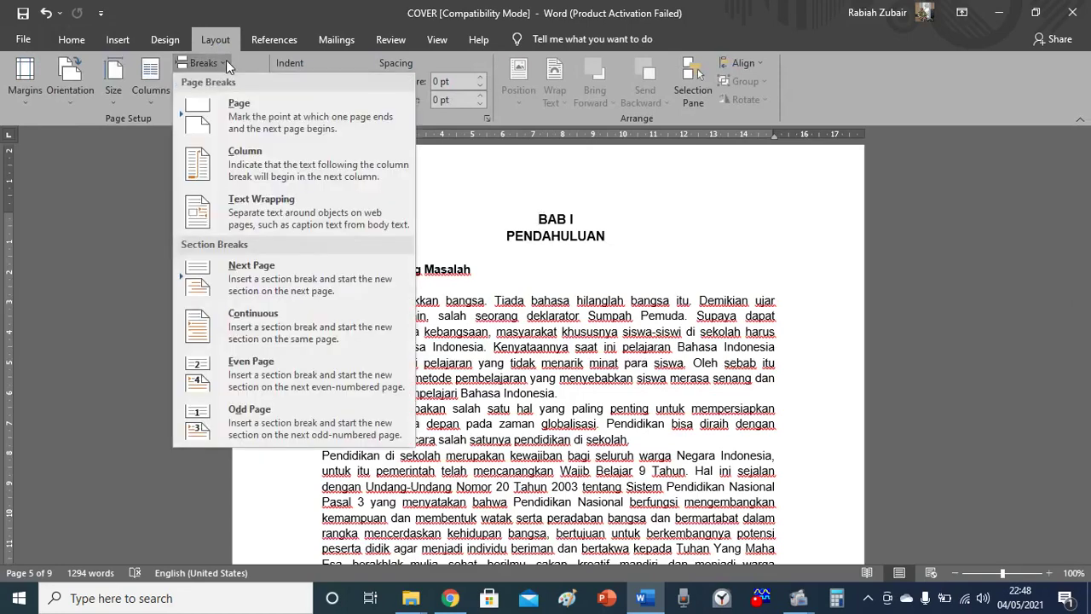
left_click(267, 268)
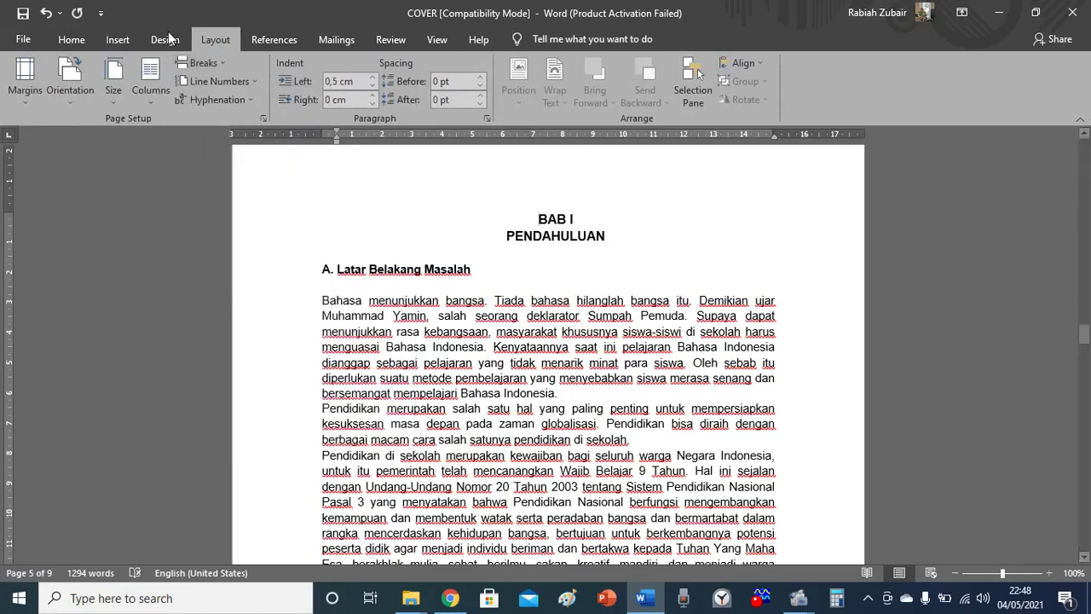
left_click(118, 43)
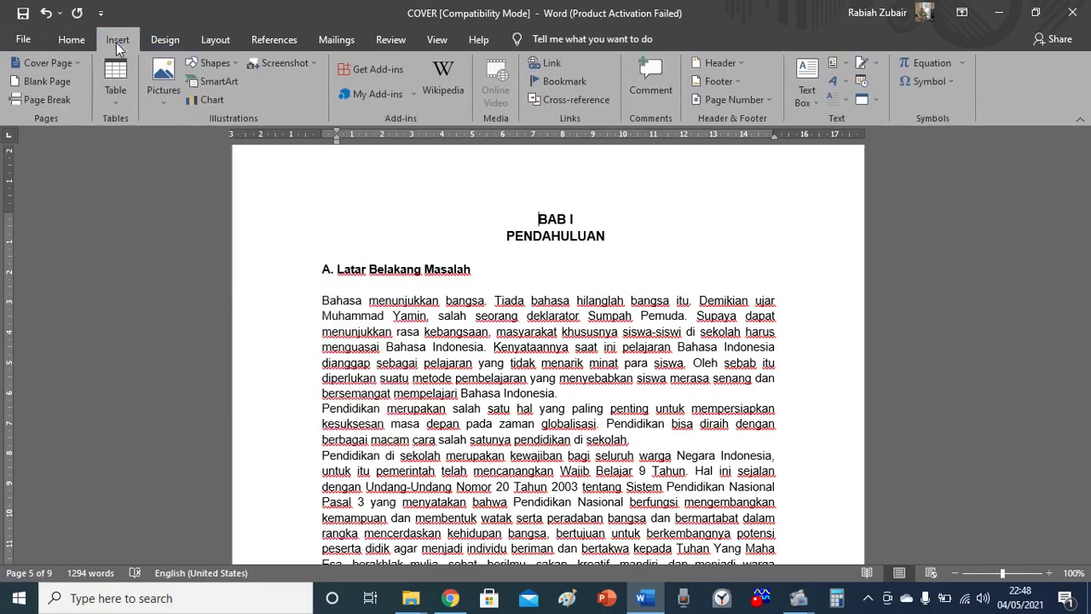
- Format the BAB I section's page numbers as Arabic 1, 2, 3 starting at 1
left_click(769, 98)
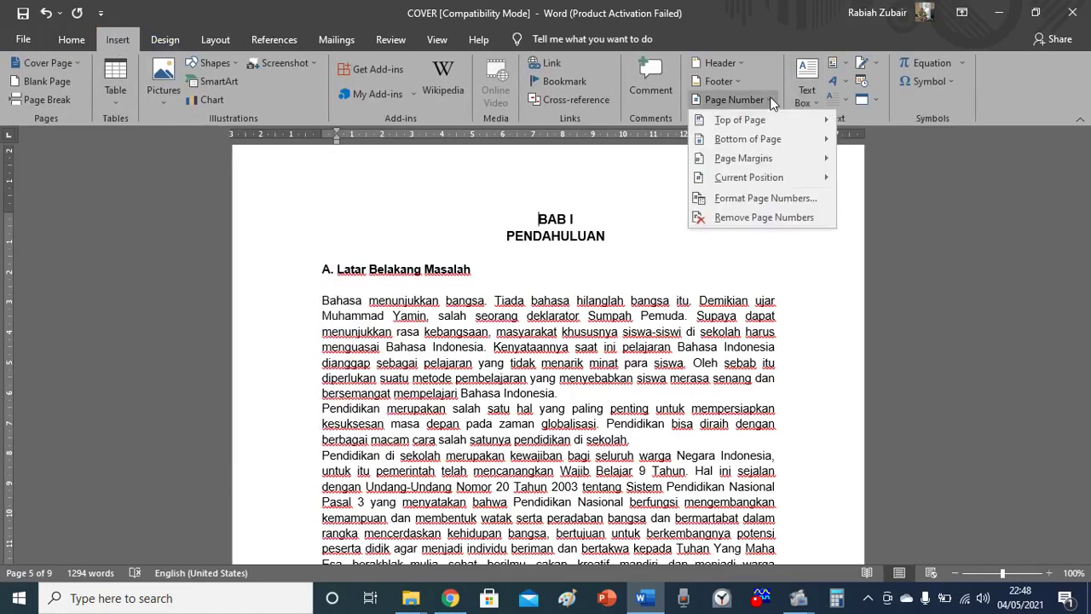
left_click(785, 198)
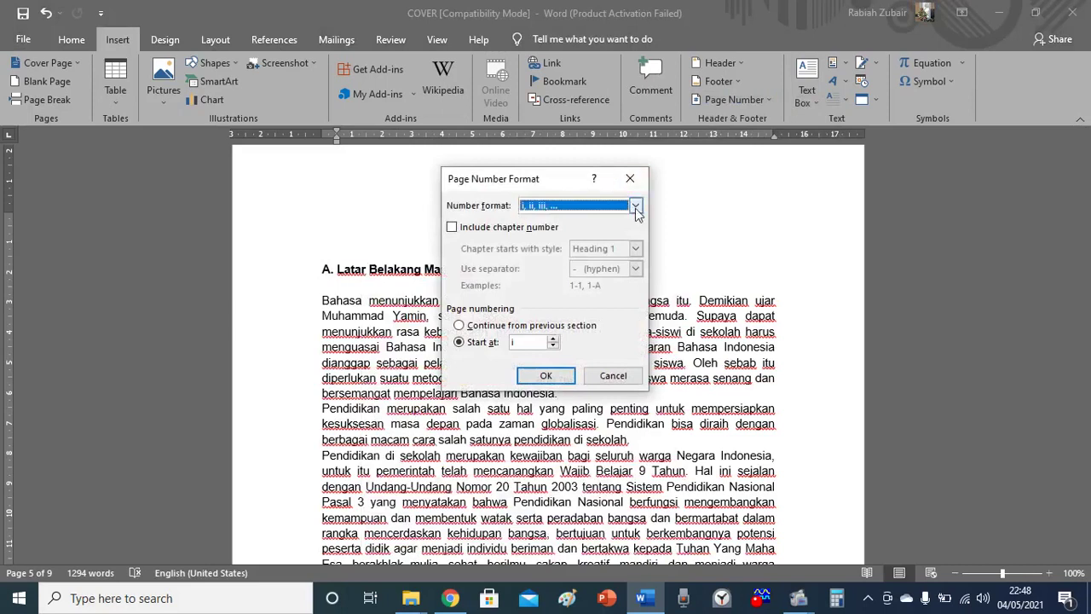
left_click(636, 206)
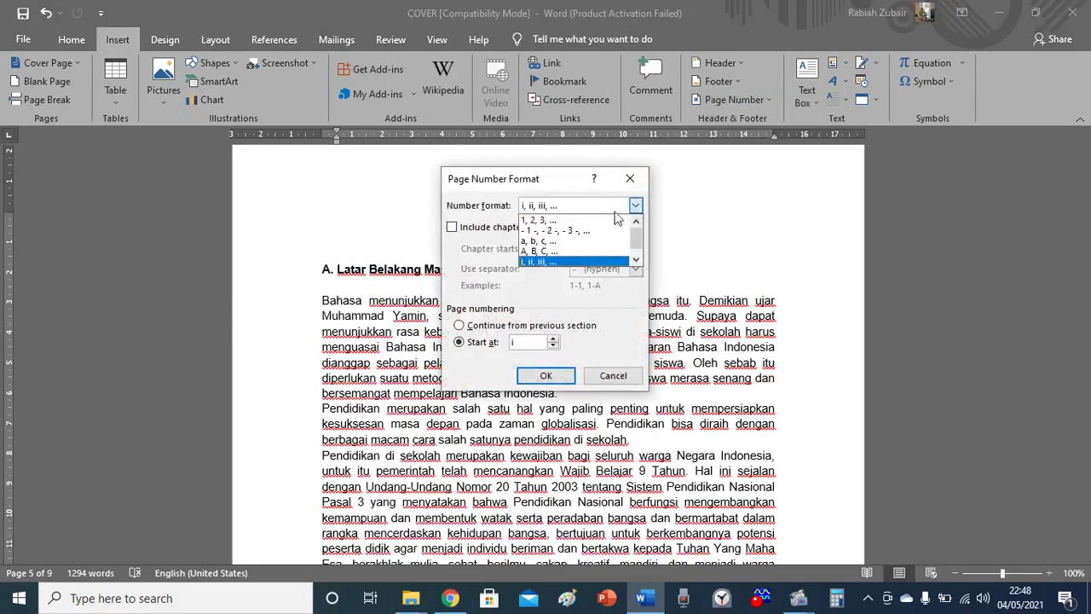
left_click(592, 220)
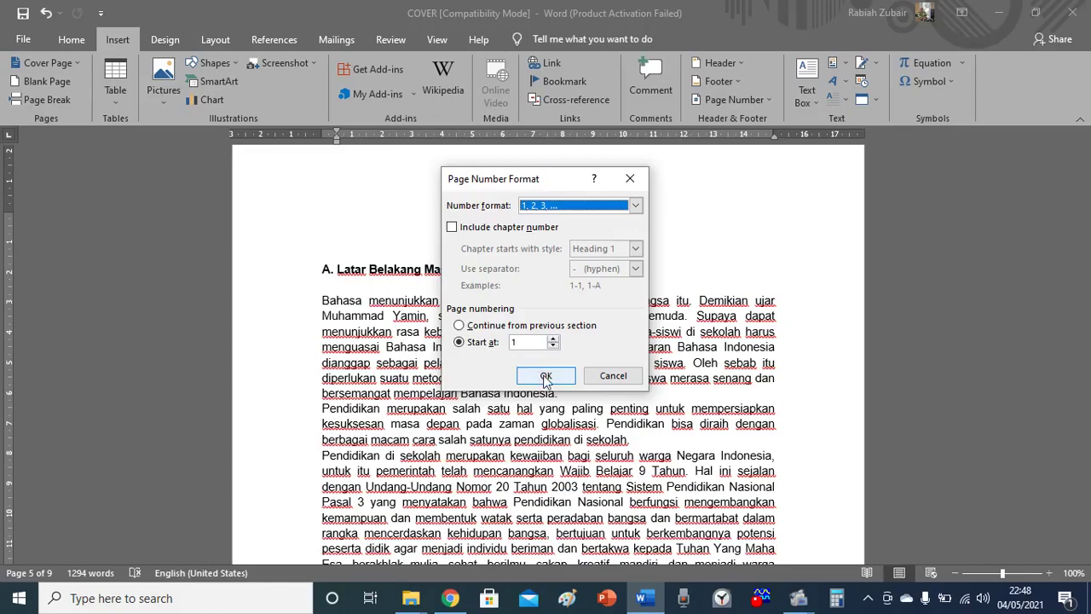
left_click(546, 376)
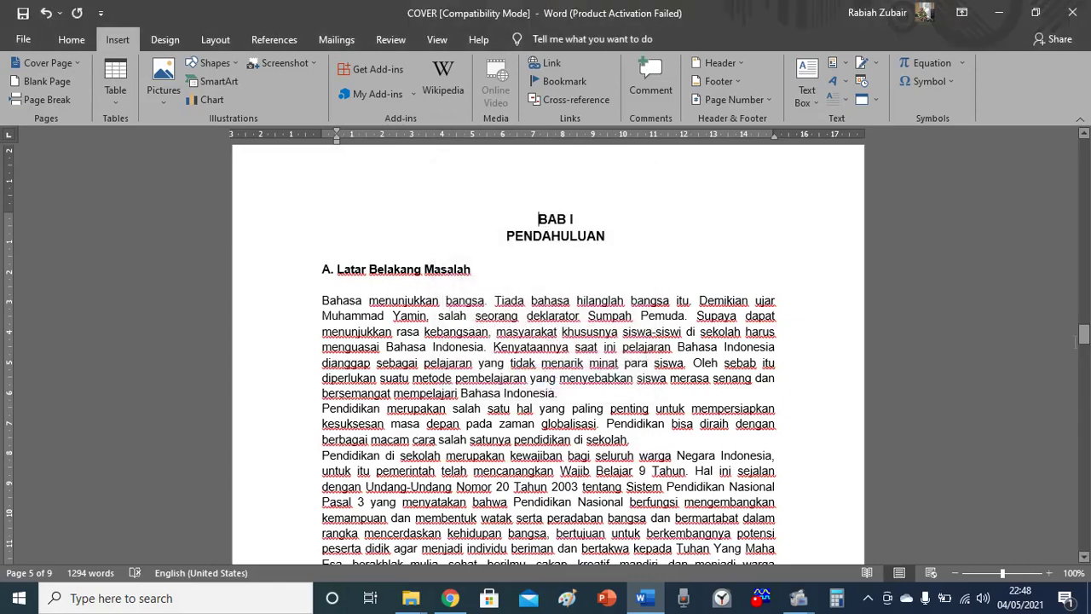
left_click(1084, 367)
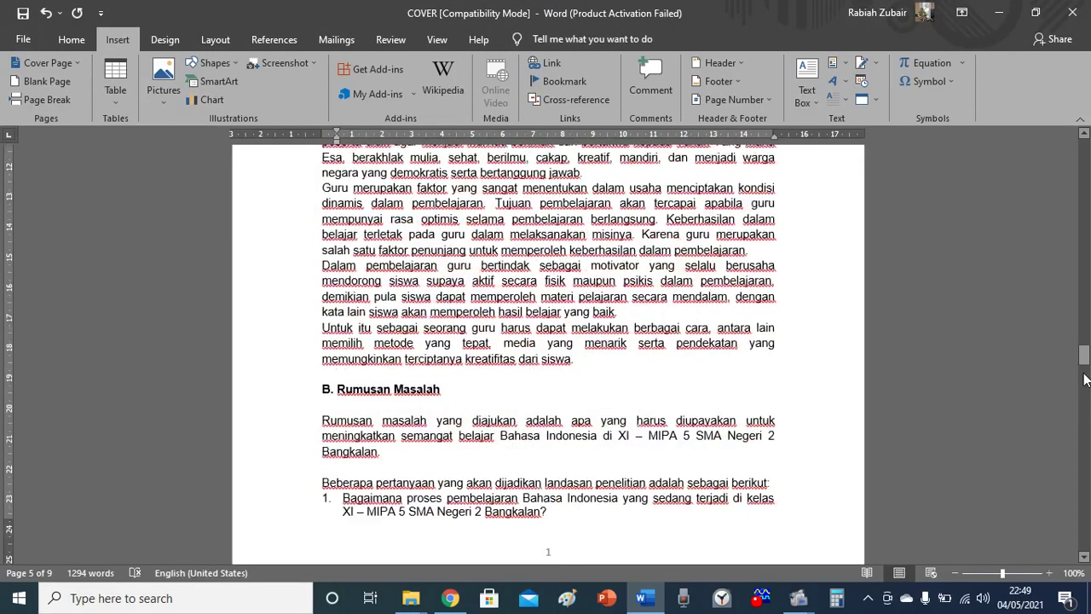
left_click(1082, 416)
mouse_move(1082, 375)
left_mouse_down()
mouse_move(1084, 408)
mouse_move(1085, 260)
left_mouse_up()
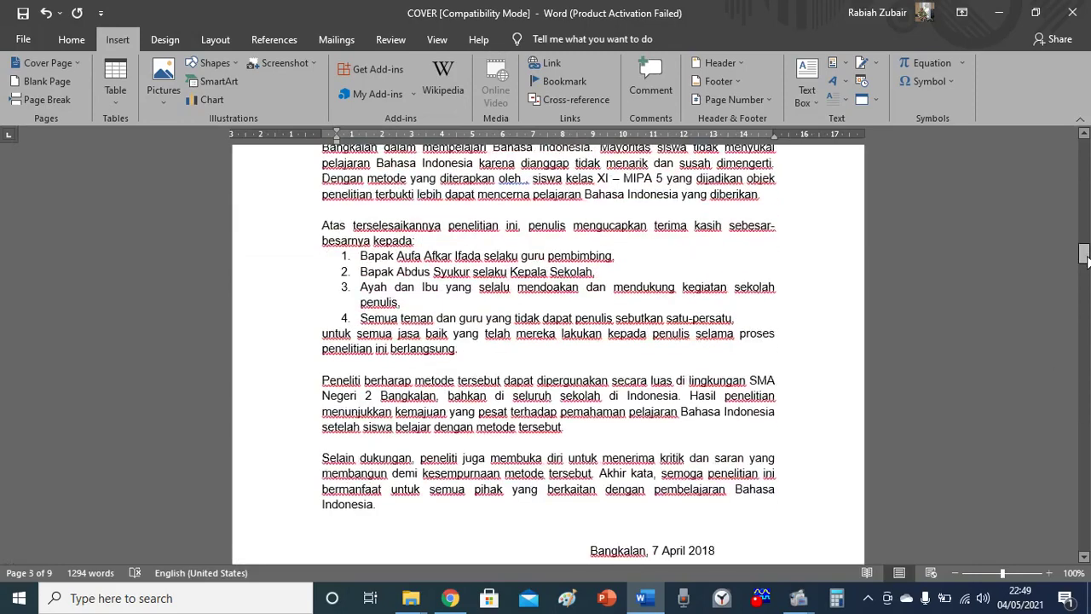
left_click_drag(1085, 260, 1084, 278)
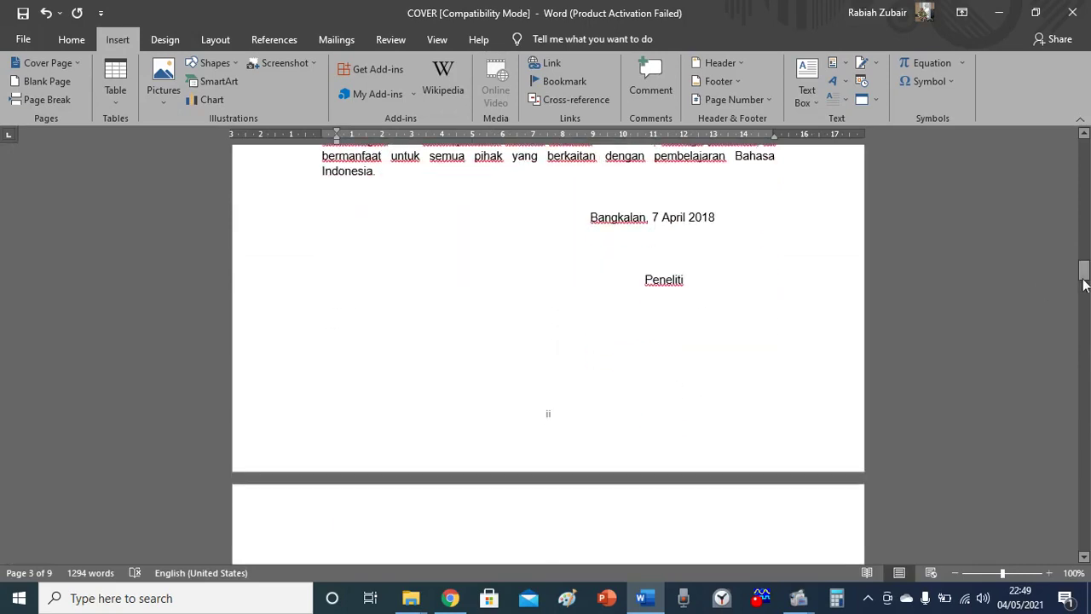
mouse_move(1084, 270)
left_mouse_down()
mouse_move(1085, 320)
mouse_move(1084, 158)
mouse_move(1084, 182)
left_mouse_up()
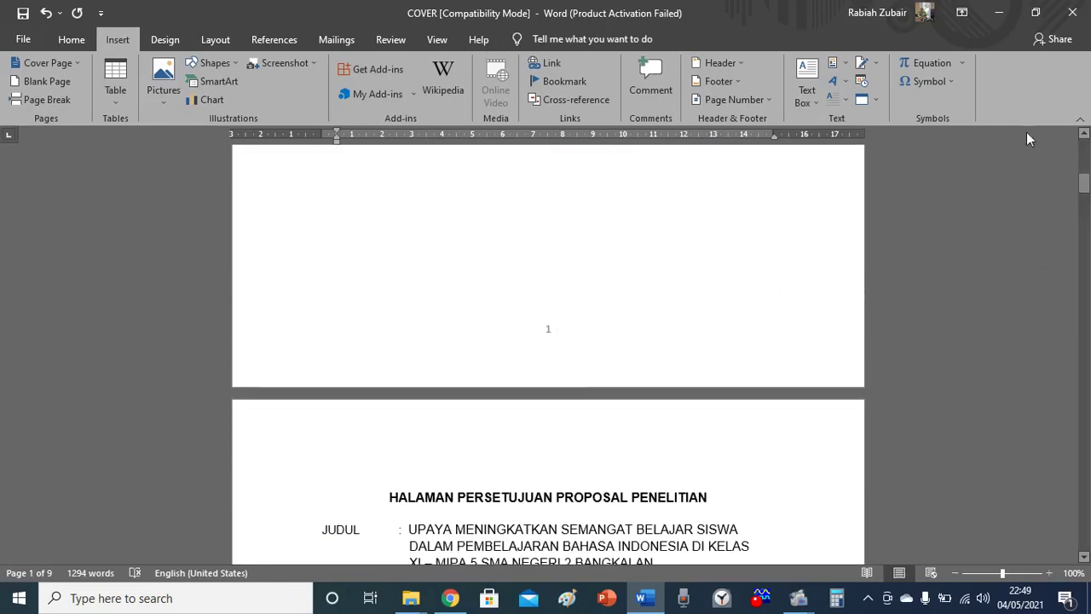
left_click_drag(1084, 182, 1084, 149)
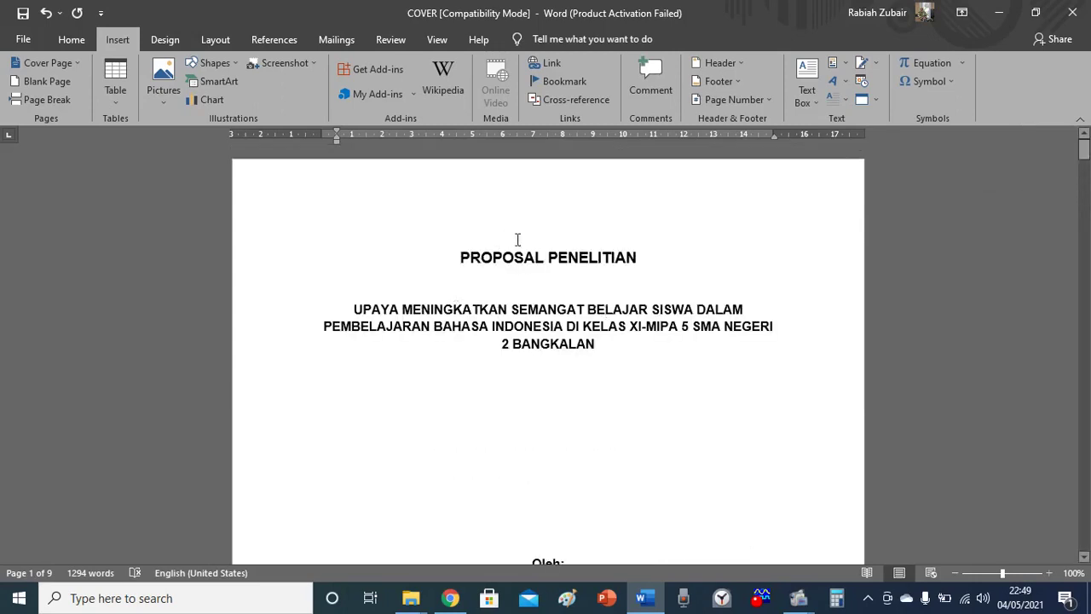
left_click(461, 259)
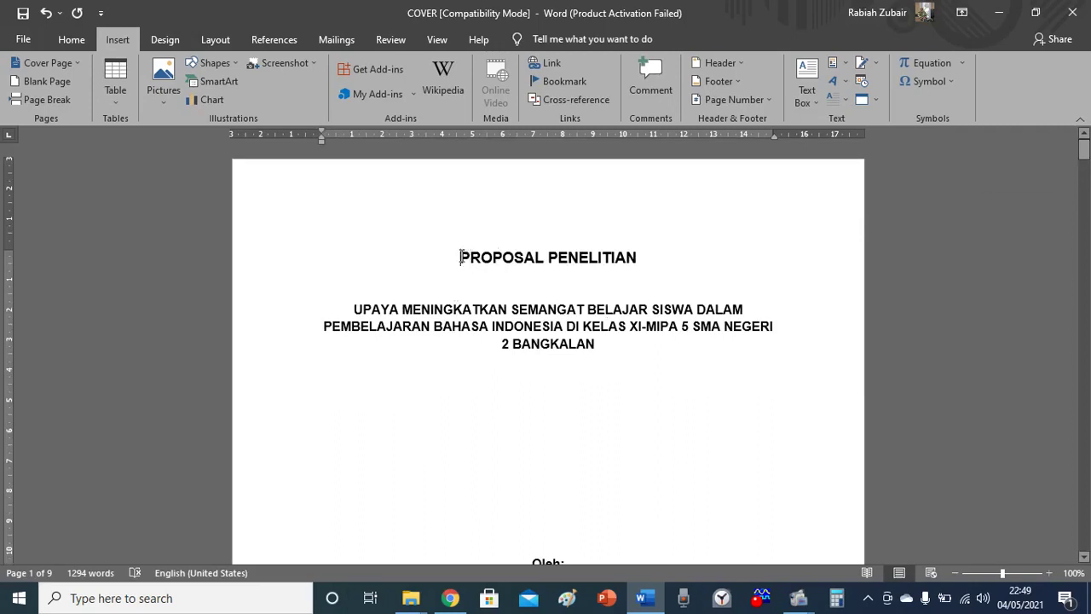
- Enable Different first page in Page Setup so the cover page carries no number
left_click(224, 39)
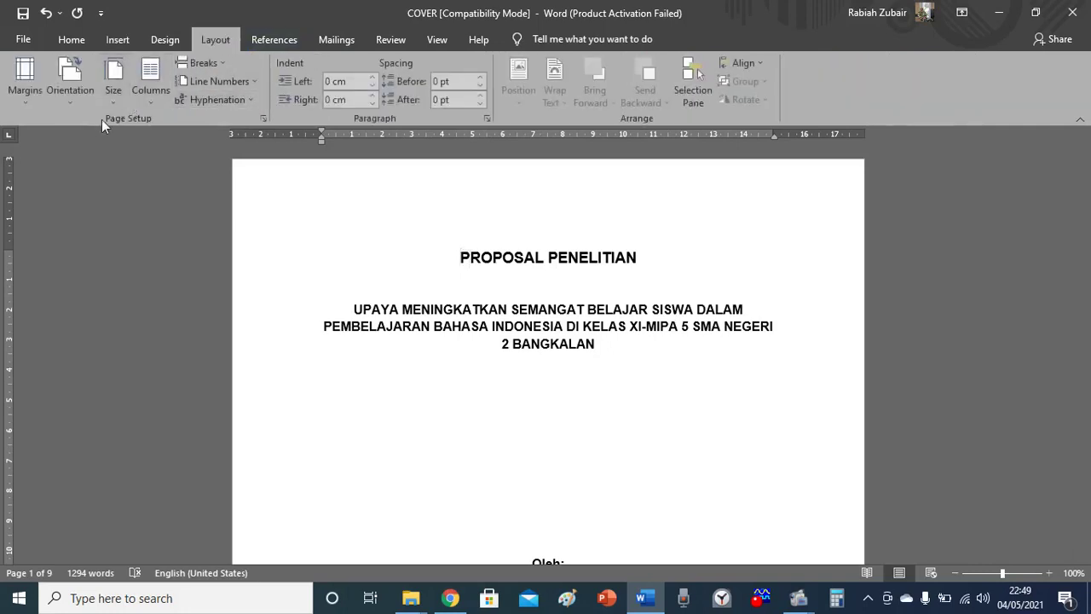
left_click(263, 119)
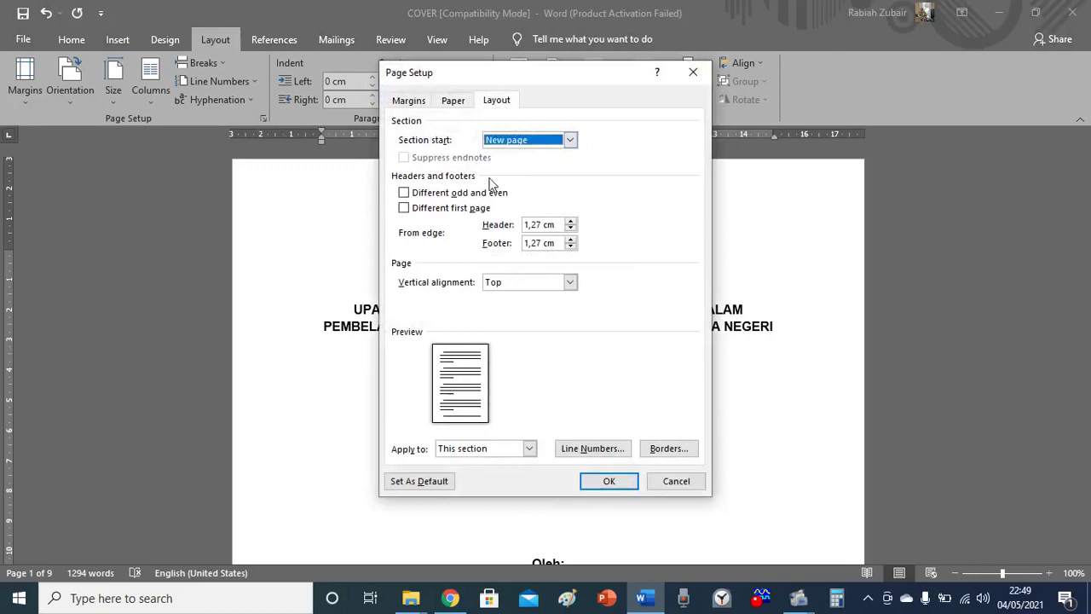
left_click(404, 208)
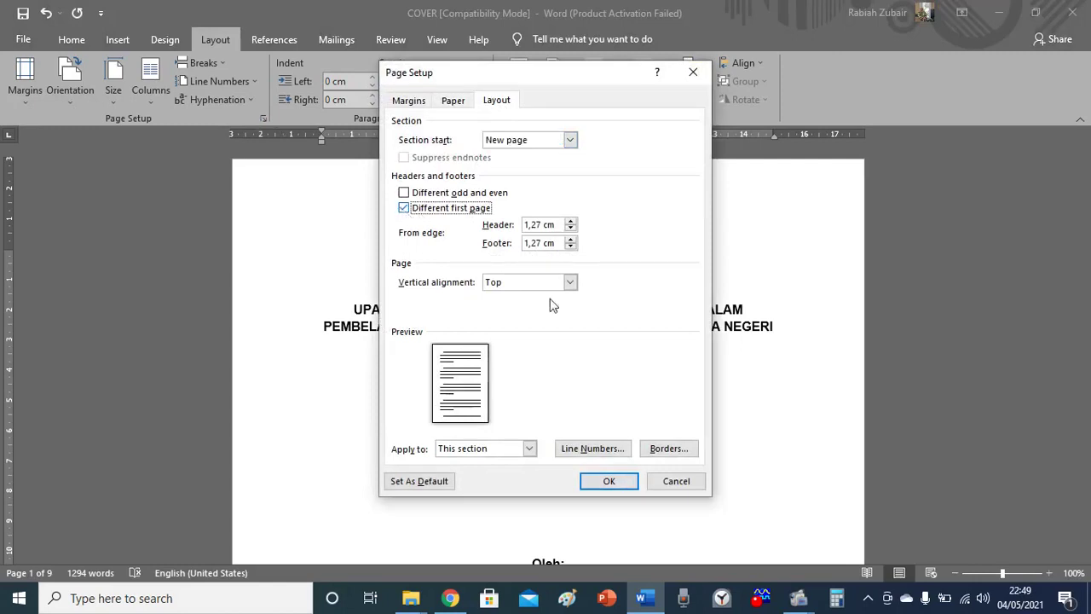
left_click(608, 482)
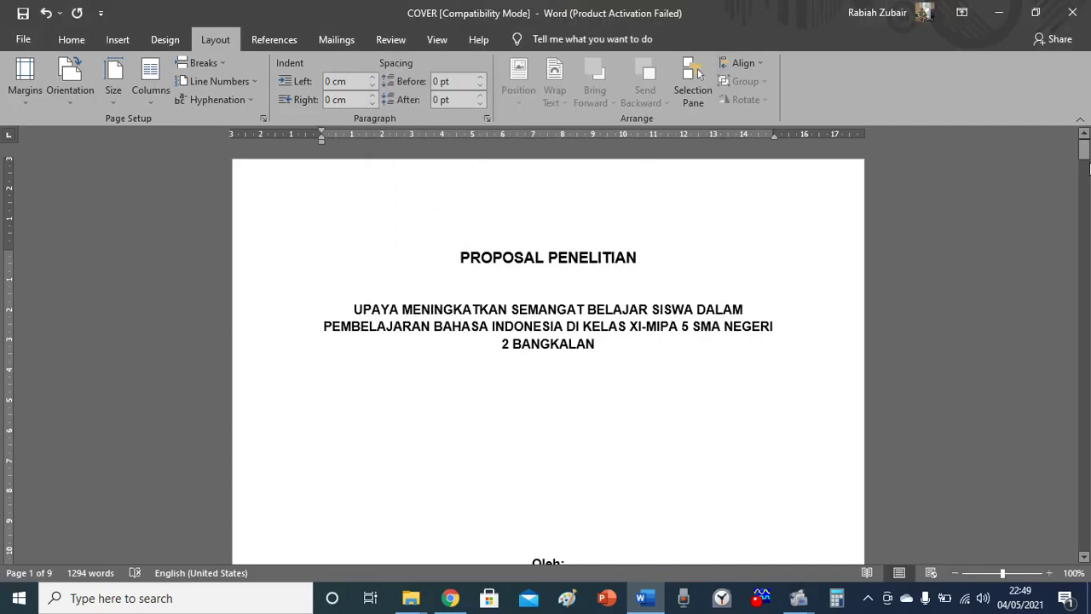
left_click_drag(1084, 152, 1085, 181)
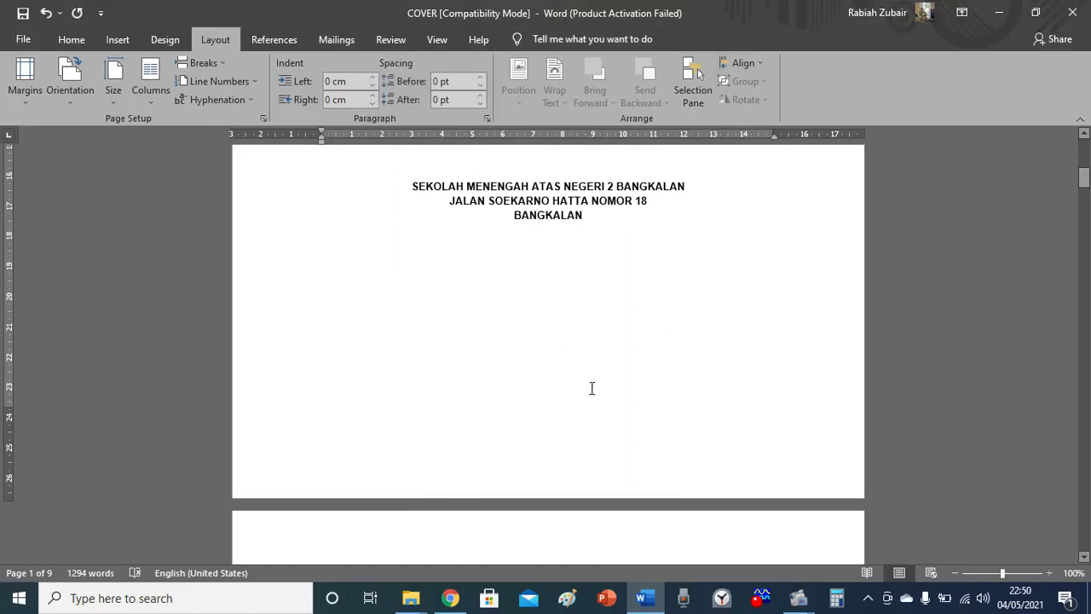
left_click(438, 40)
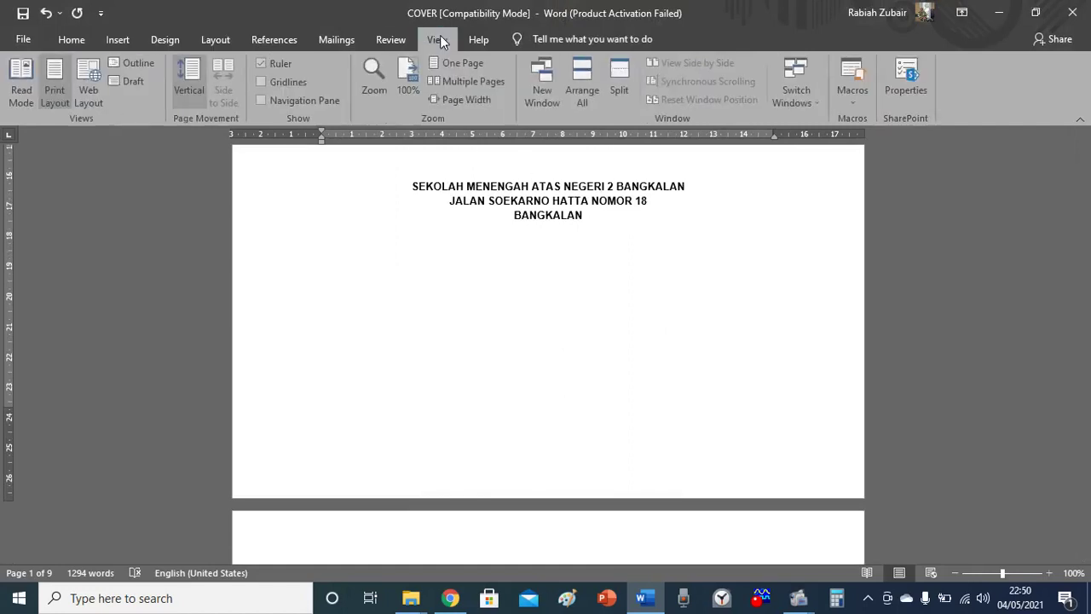
left_click(450, 80)
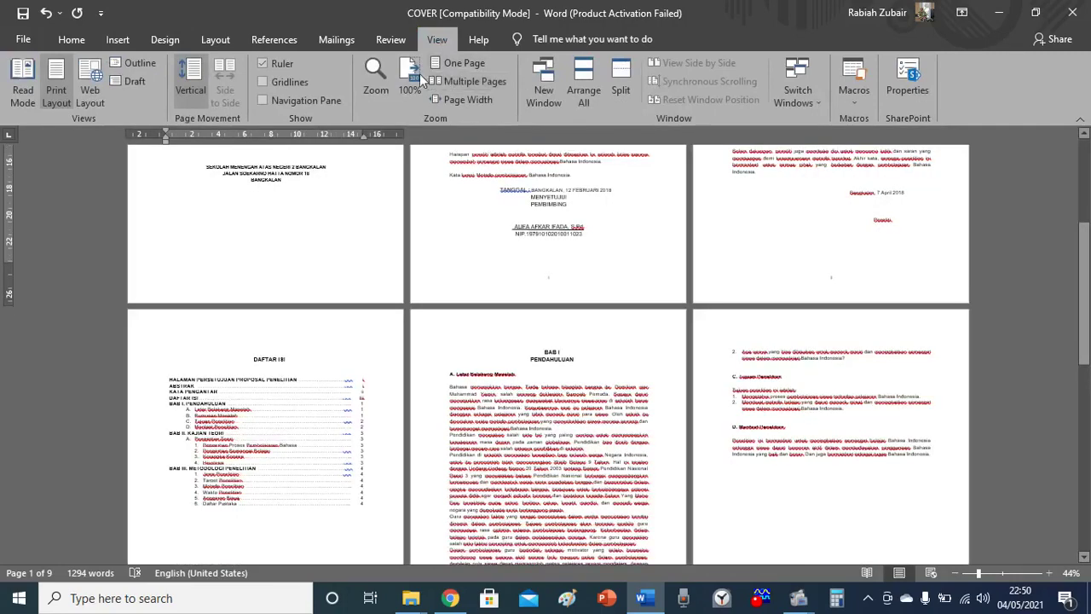
left_click(411, 77)
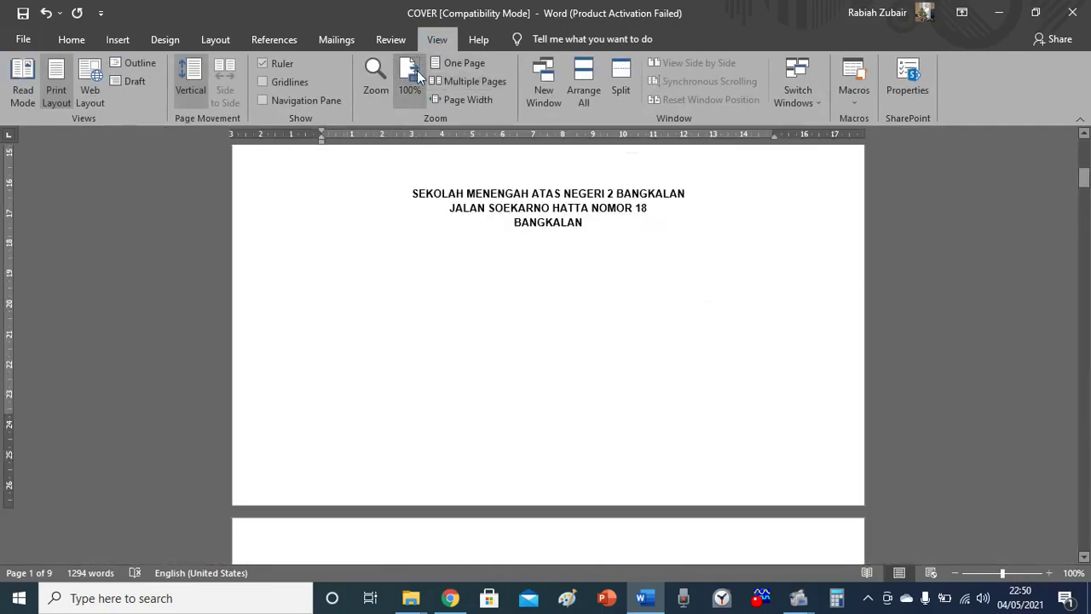
left_click(460, 81)
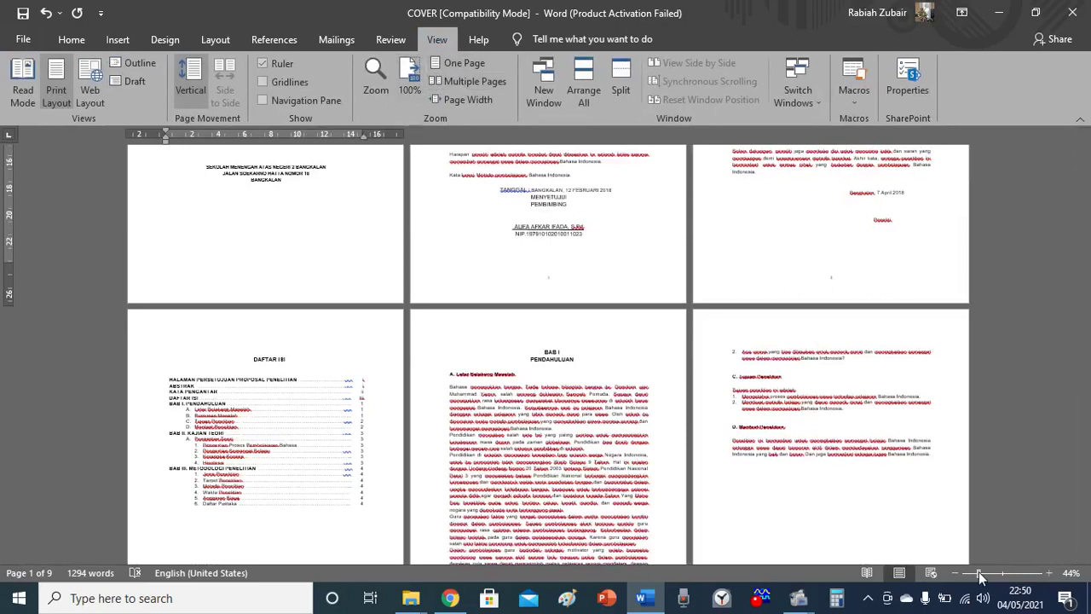
left_click_drag(978, 573, 1003, 577)
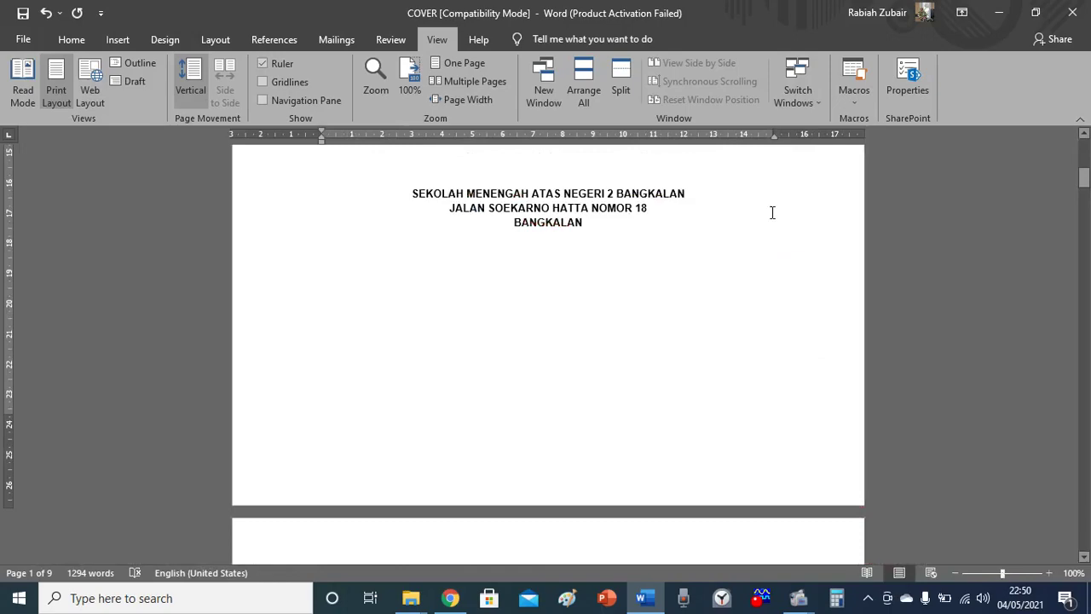
left_click(481, 78)
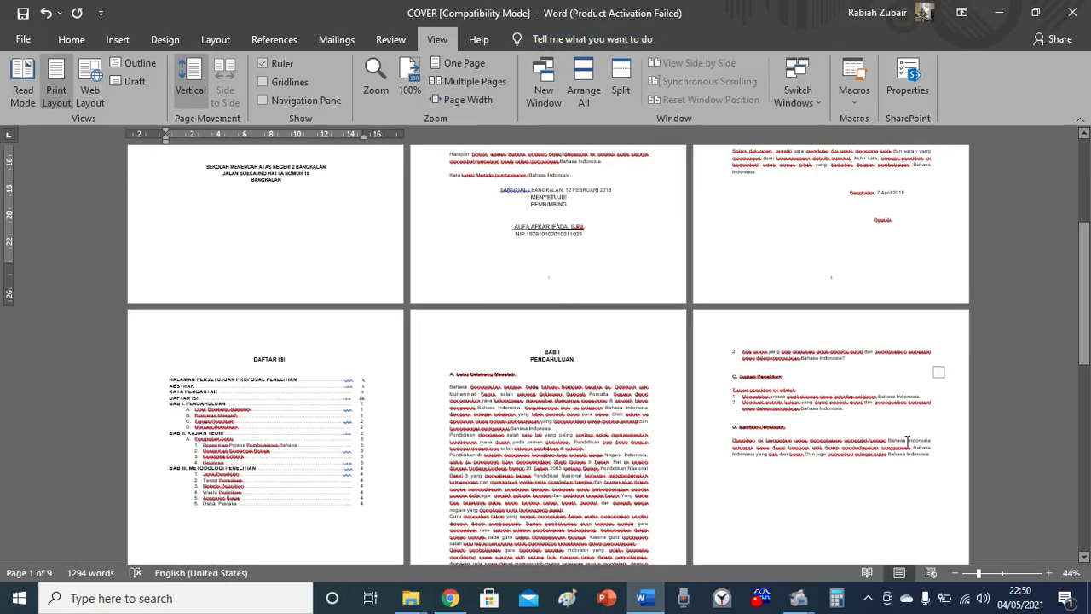
left_click_drag(980, 573, 984, 573)
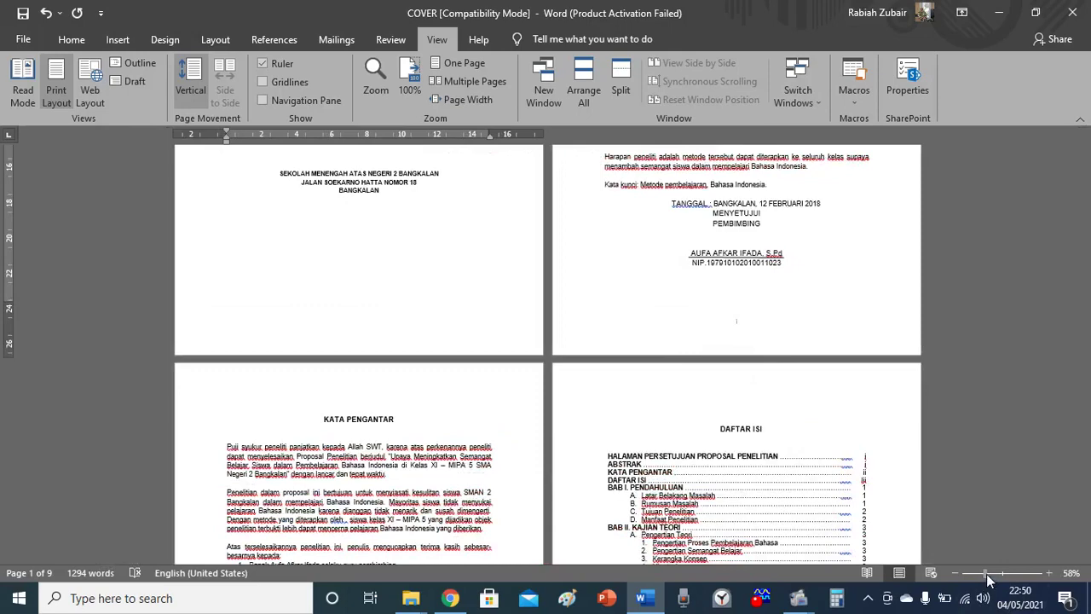
left_click_drag(987, 574, 995, 573)
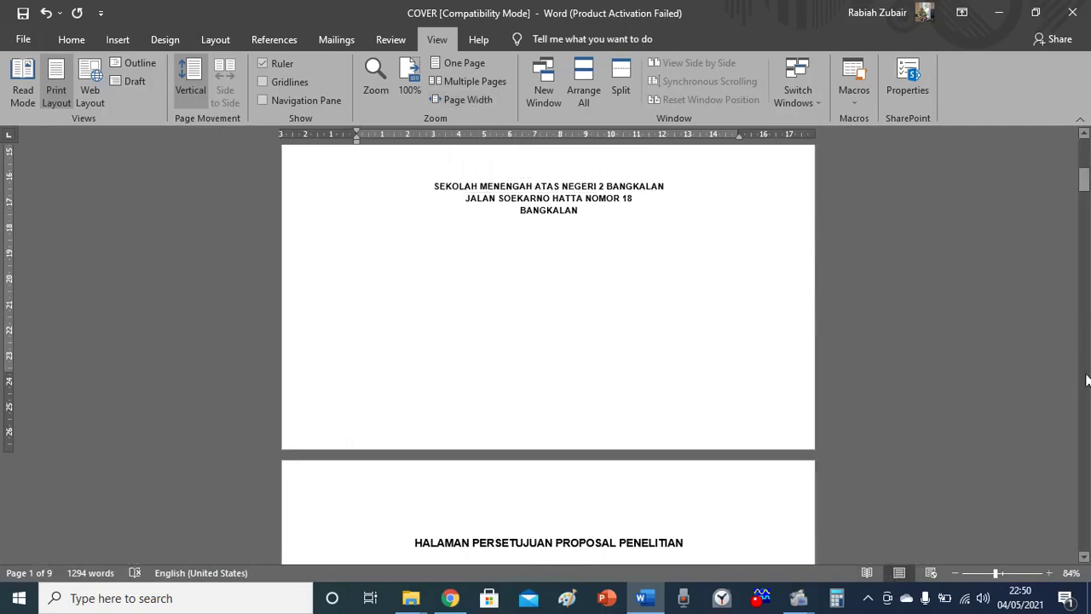
- Scroll down through the Roman-numbered front pages to confirm BAB I starts at page 1
scroll(1086, 380, "down", 5)
scroll(1087, 380, "down", 1)
scroll(548, 364, "down", 6)
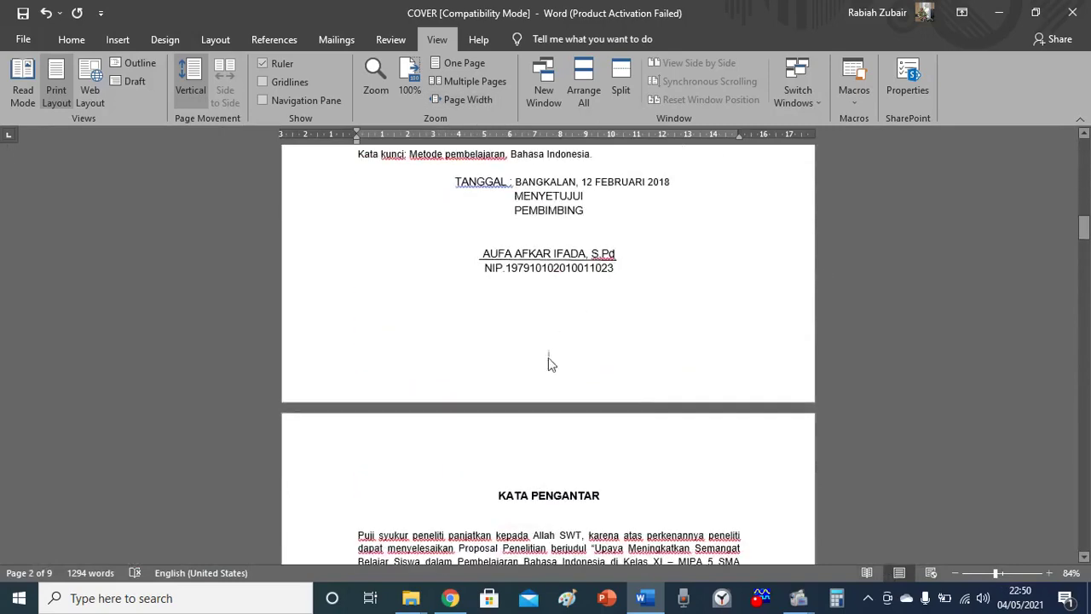
scroll(1083, 426, "down", 3)
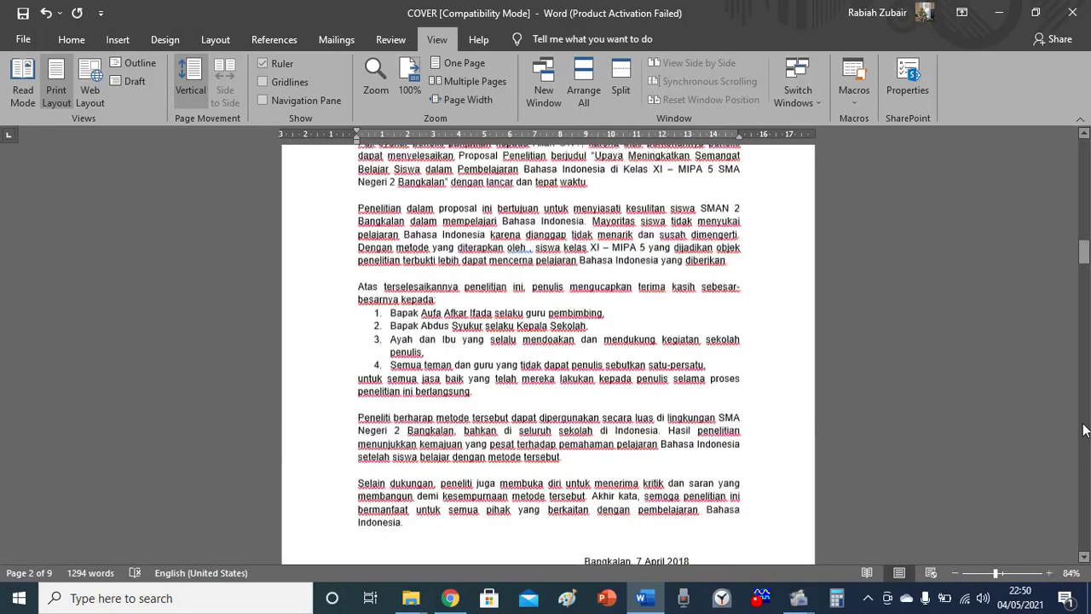
scroll(1083, 427, "down", 2)
scroll(1084, 430, "down", 1)
scroll(1084, 430, "down", 5)
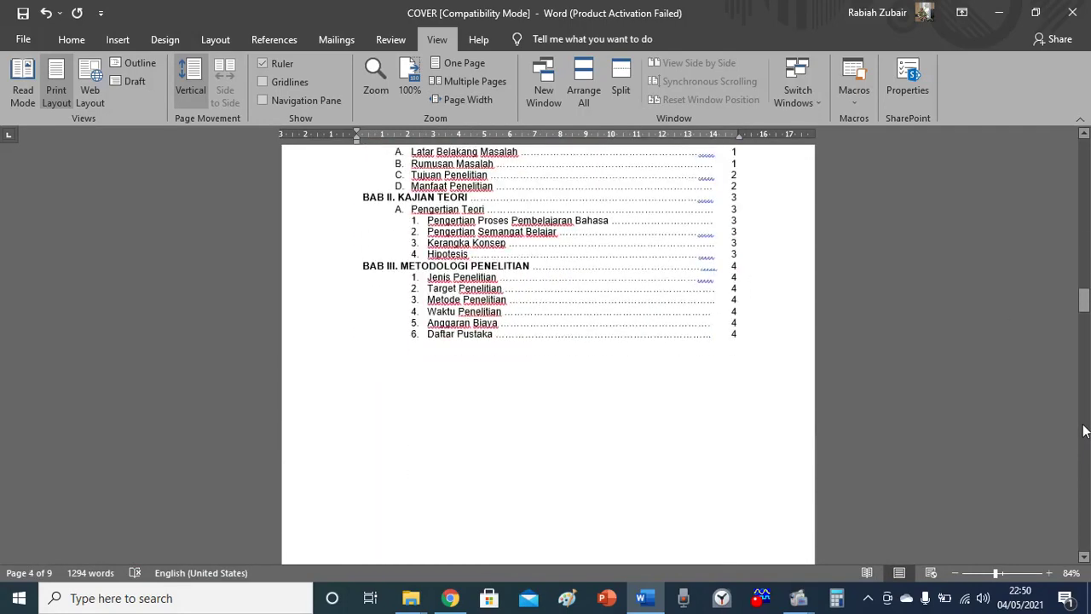
scroll(1084, 430, "down", 5)
scroll(1084, 429, "down", 1)
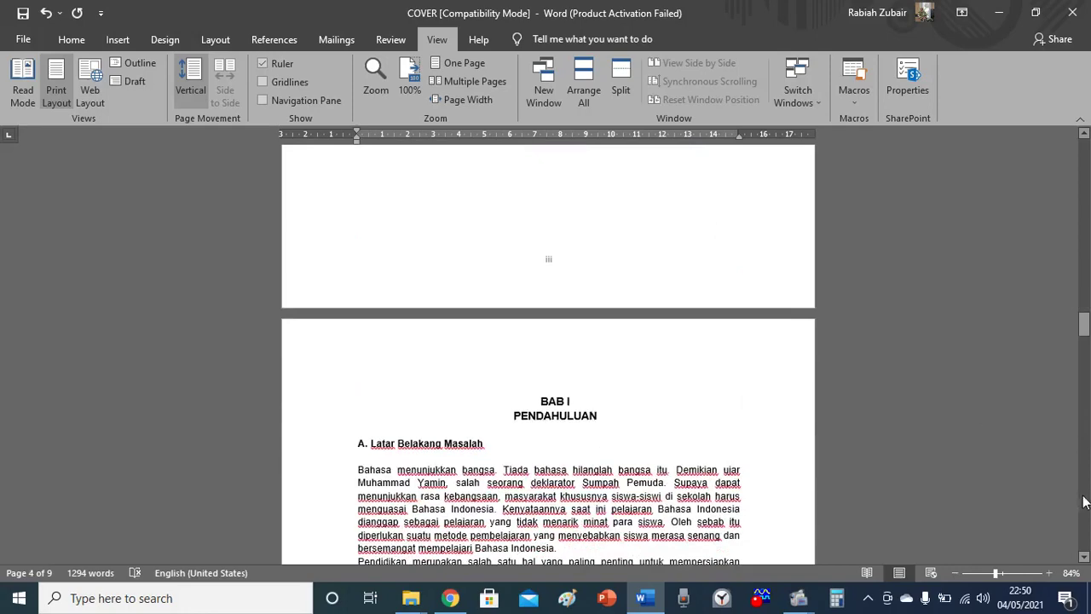
scroll(1086, 495, "down", 5)
scroll(1085, 502, "down", 4)
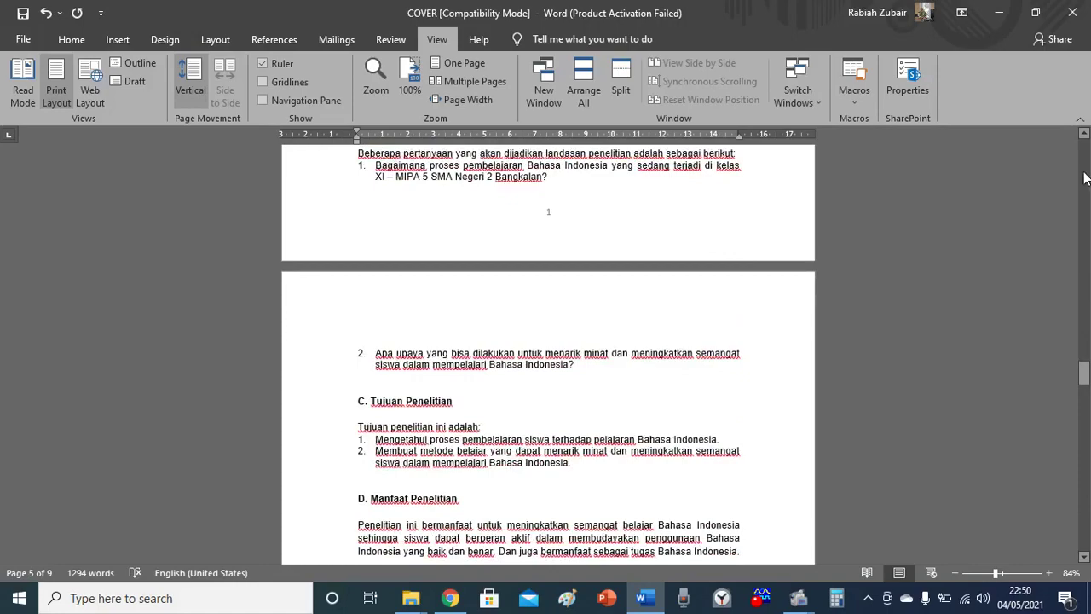
- Return to the PROPOSAL PENELITIAN cover page and switch away from Word
scroll(1084, 177, "up", 5)
scroll(1084, 177, "up", 5)
scroll(1084, 177, "up", 5)
scroll(1084, 177, "up", 5)
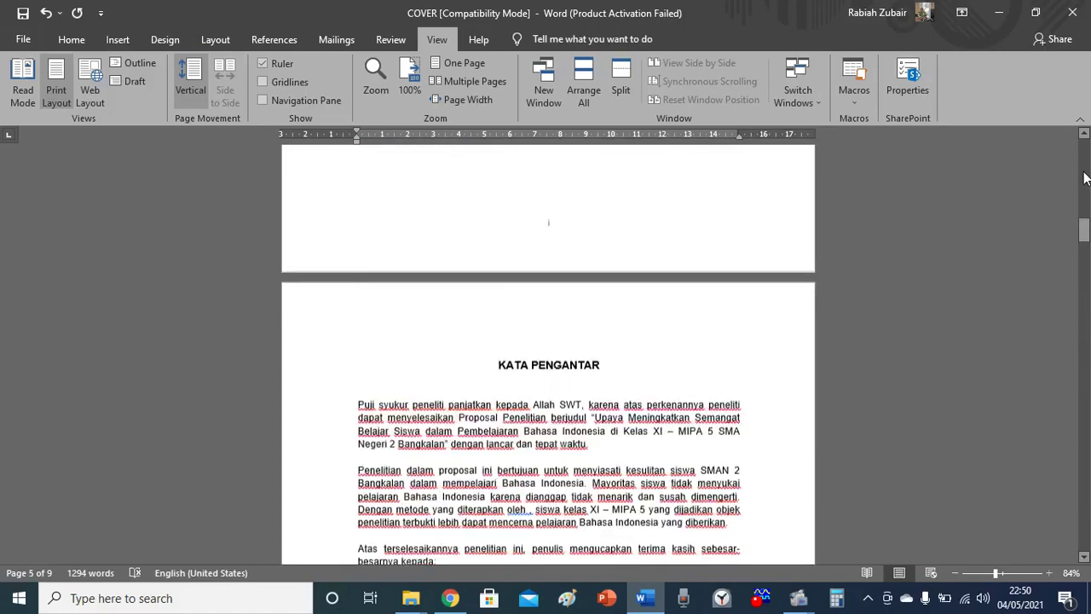
scroll(1085, 177, "up", 5)
scroll(1085, 178, "up", 5)
scroll(1084, 178, "up", 5)
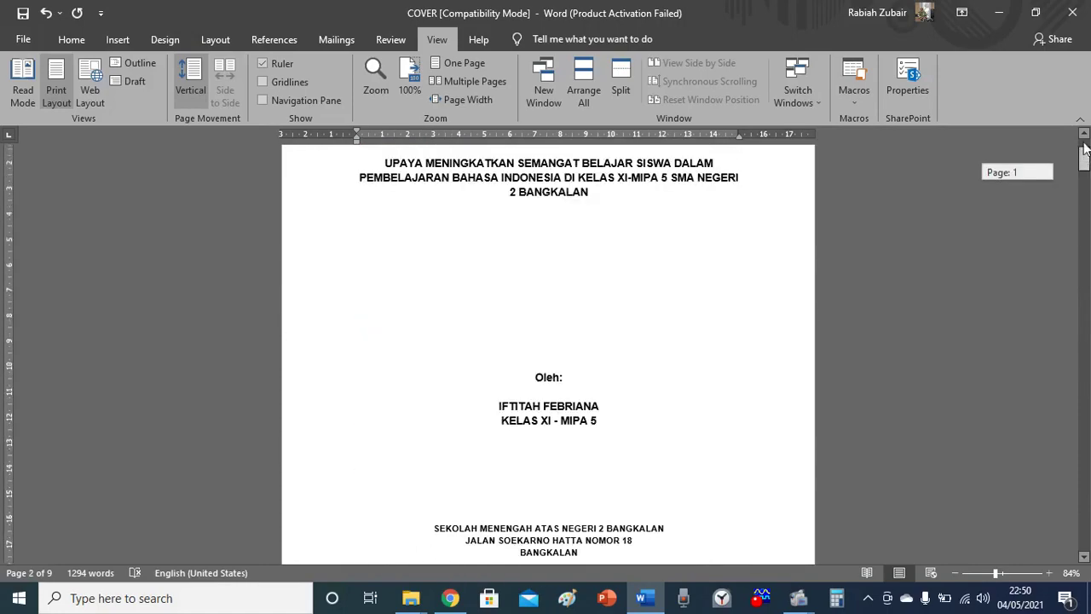
scroll(1085, 177, "up", 2)
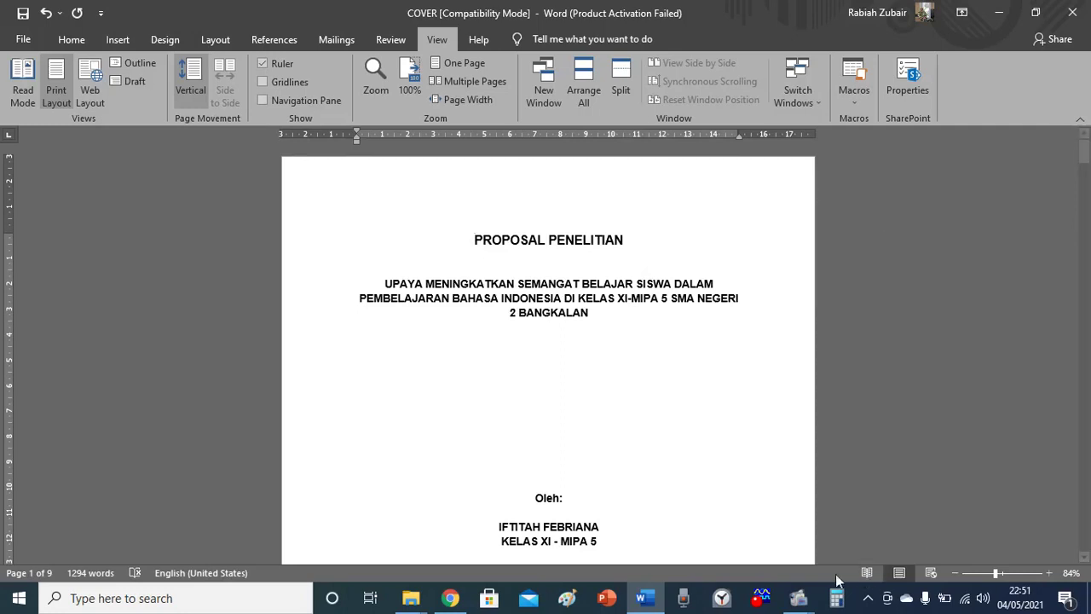
left_click(799, 597)
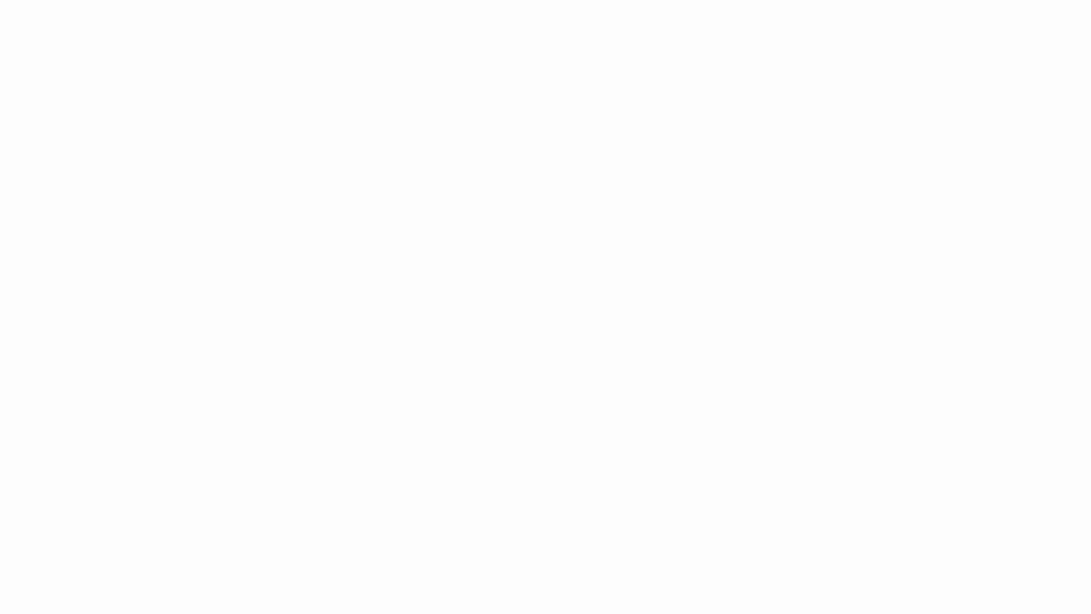